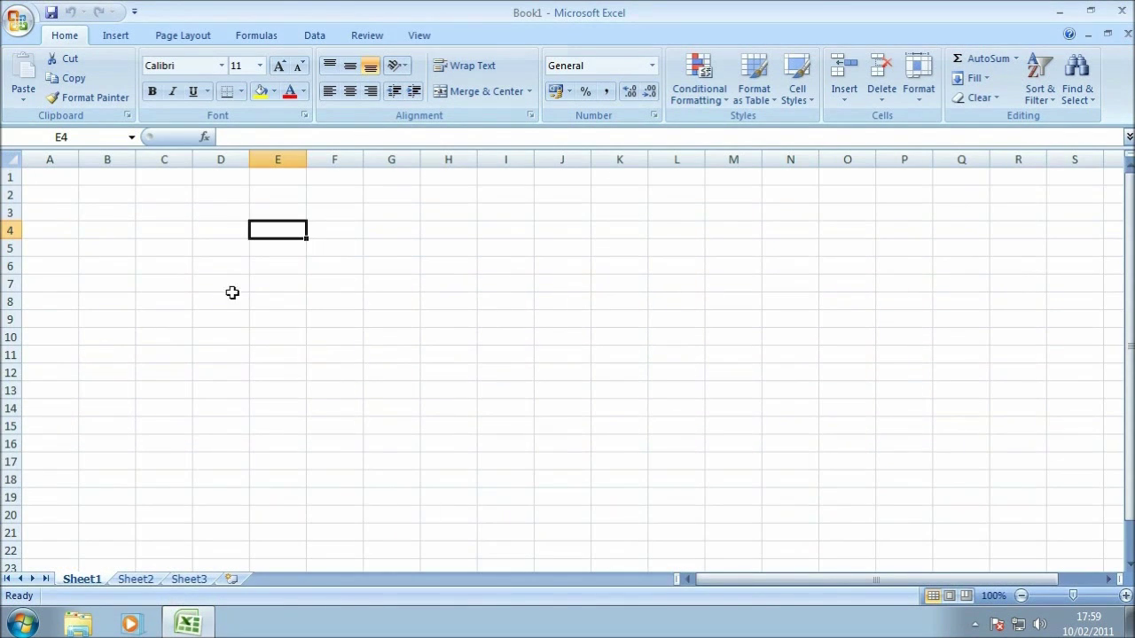
Enter 1 in D4 and copy it down through D15.
{"action": "left_click", "coordinate": [215, 230]}
{"action": "type", "text": "1"}
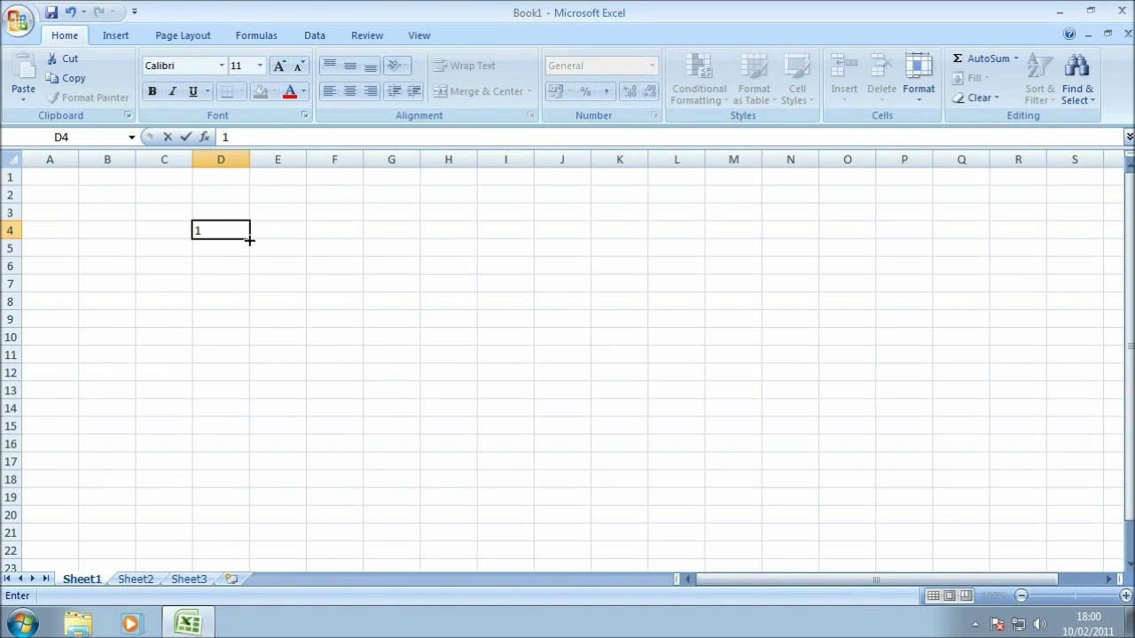
{"action": "left_click_drag", "start_coordinate": [249, 240], "coordinate": [244, 439]}
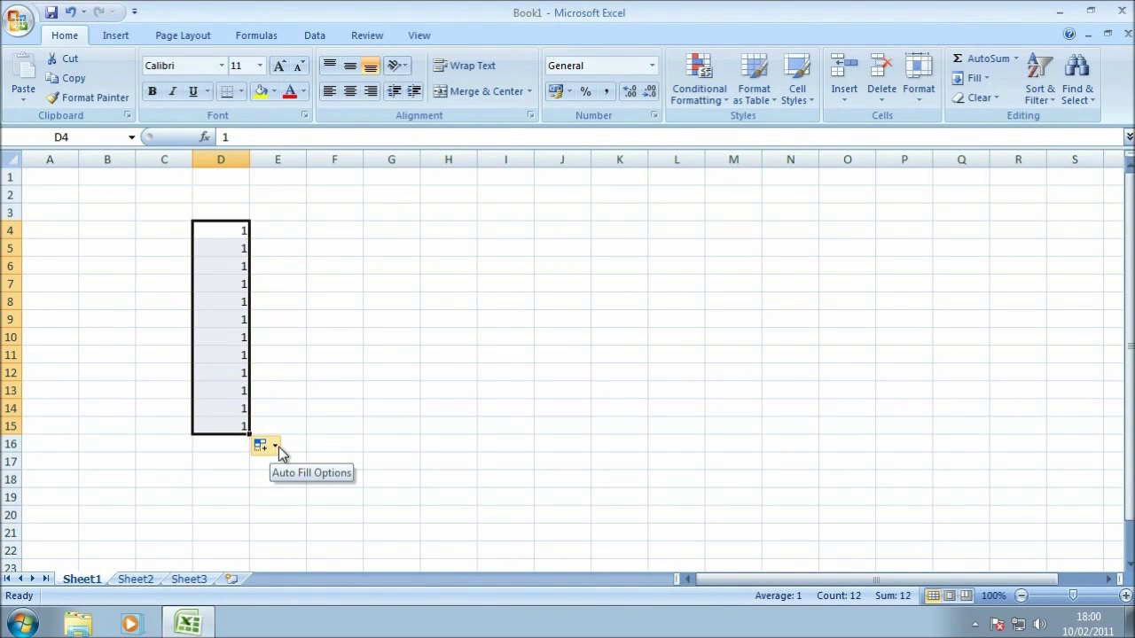
{"action": "left_click", "coordinate": [278, 447]}
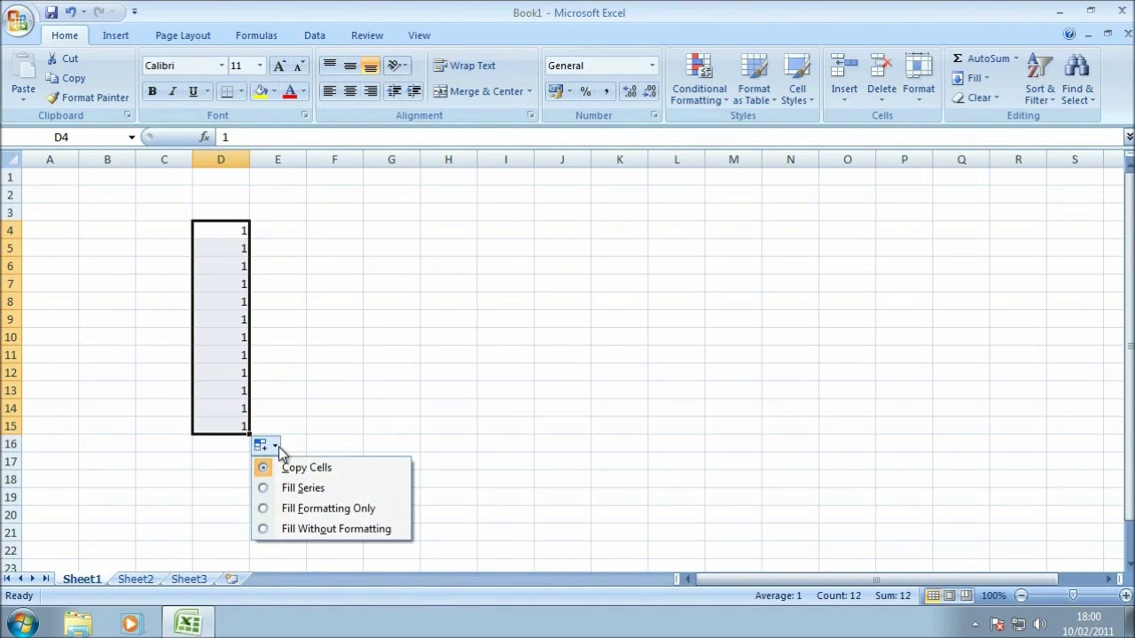
Try Fill Series, Fill Formatting Only and Fill Without Formatting on D4:D15, settling on Fill Series.
{"action": "left_click", "coordinate": [376, 490]}
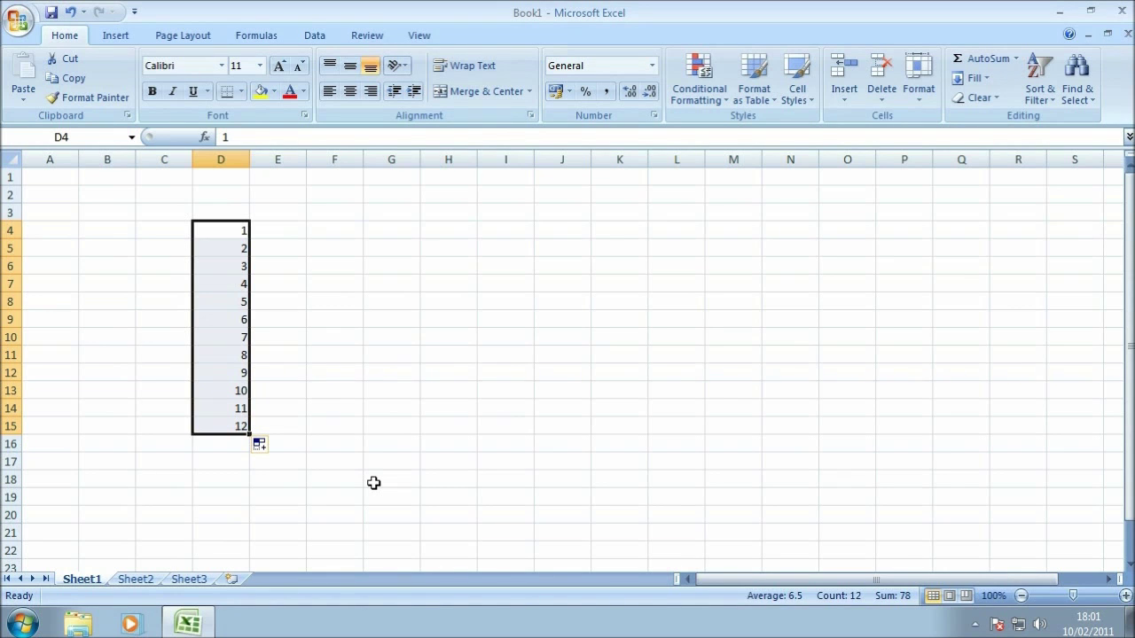
{"action": "left_click", "coordinate": [272, 446]}
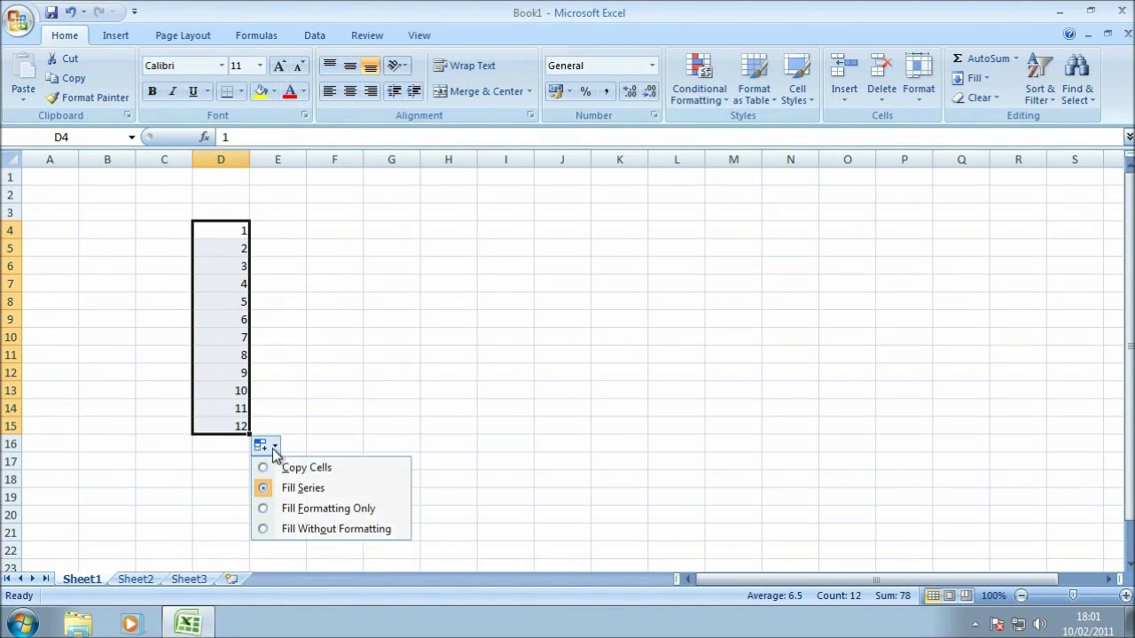
{"action": "left_click", "coordinate": [381, 511]}
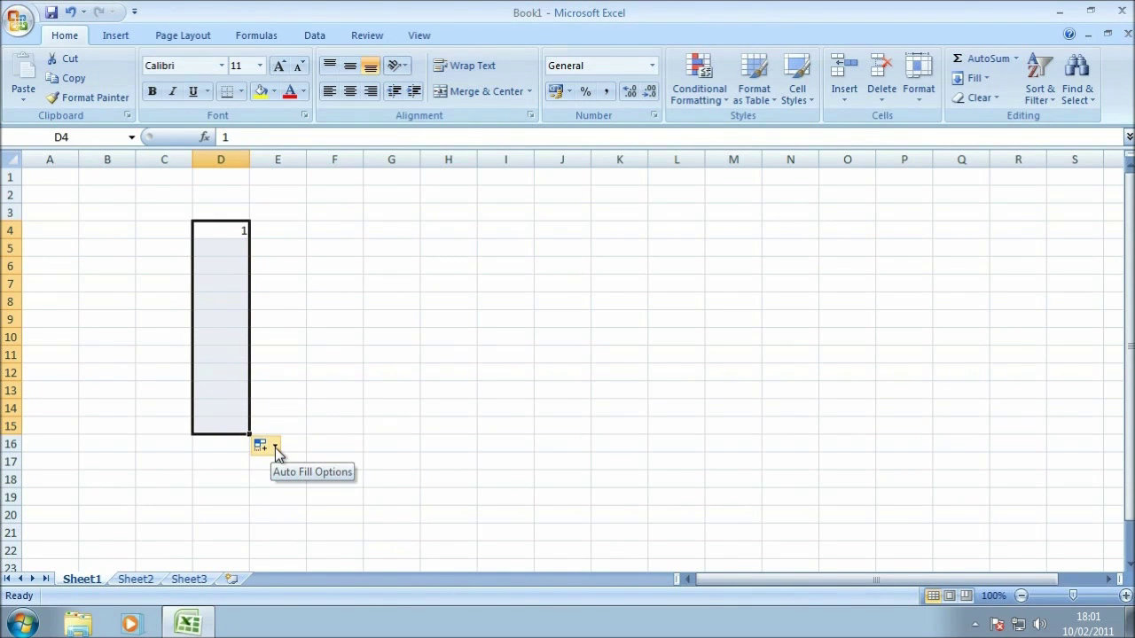
{"action": "left_click", "coordinate": [275, 448]}
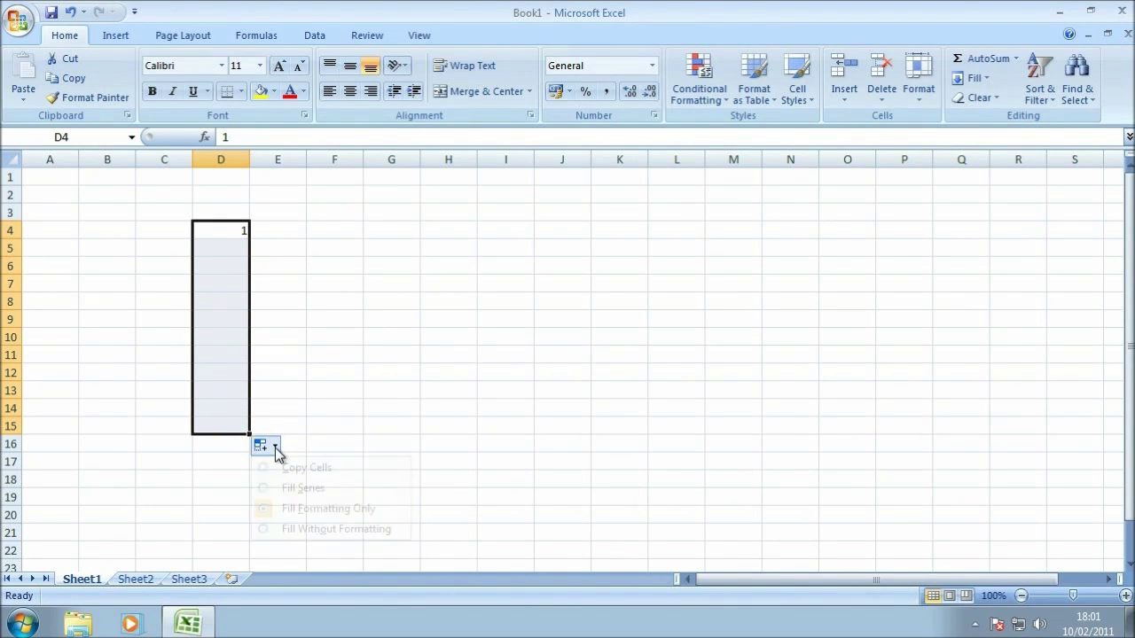
{"action": "left_click", "coordinate": [383, 529]}
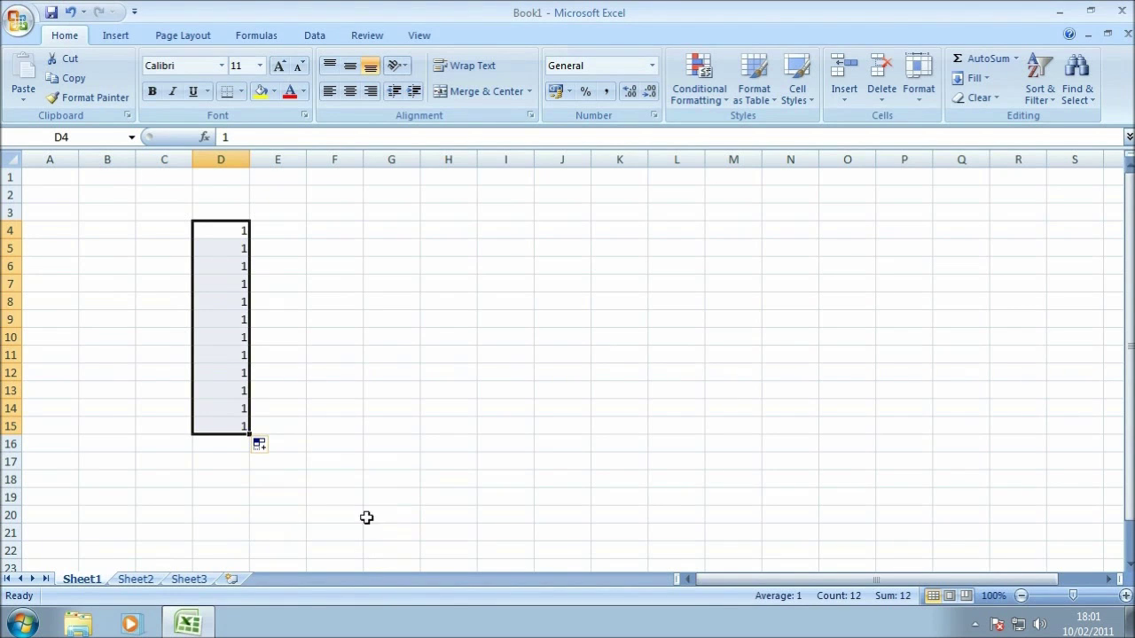
{"action": "left_click", "coordinate": [273, 446]}
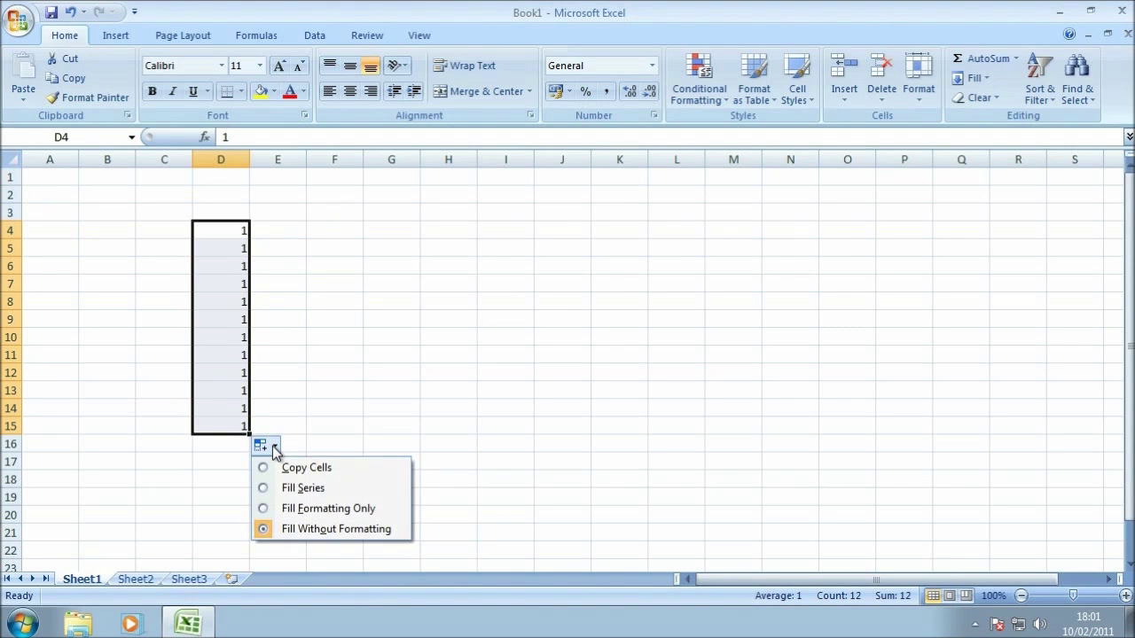
{"action": "left_click", "coordinate": [341, 485]}
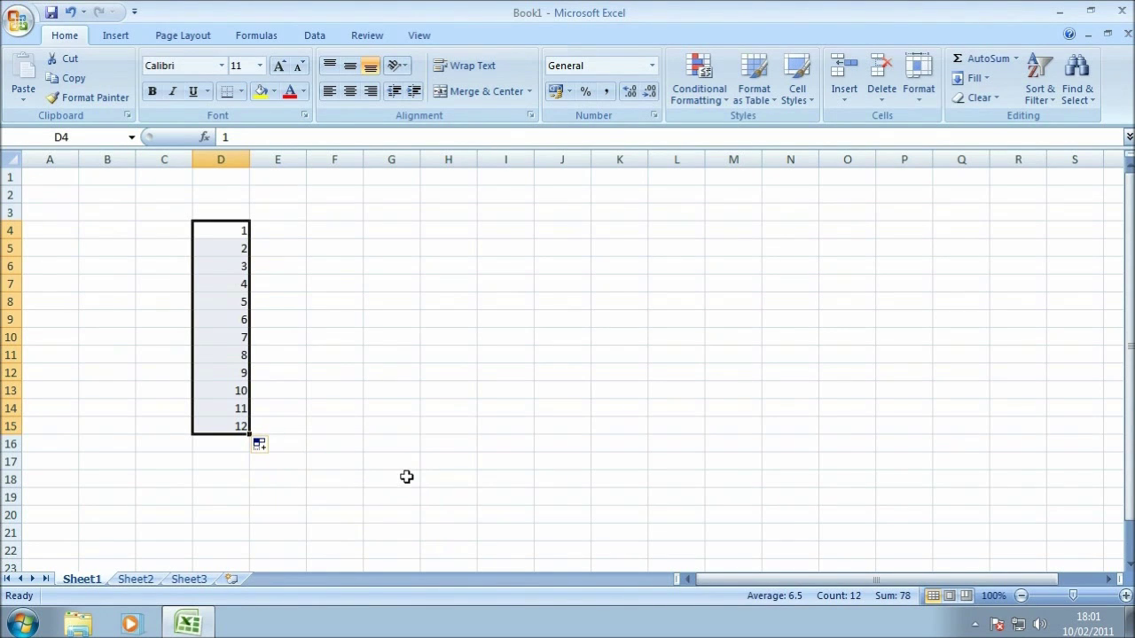
{"action": "left_click", "coordinate": [294, 228]}
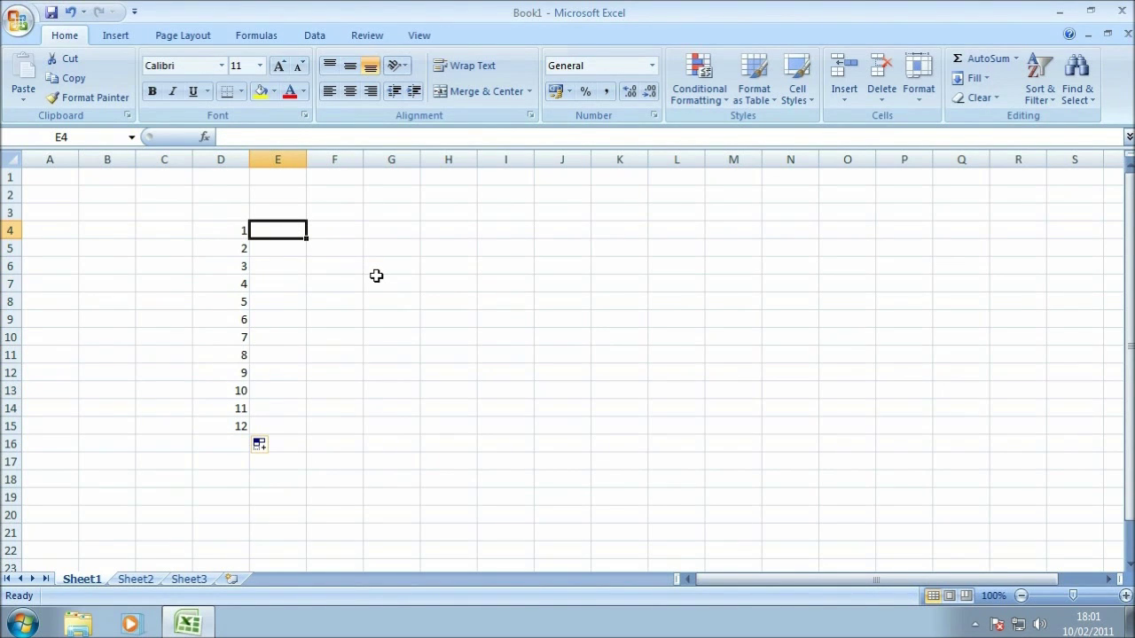
Enter 'monday' in E4, fill weekday names down to E15, and autofit column E.
{"action": "type", "text": "monda"}
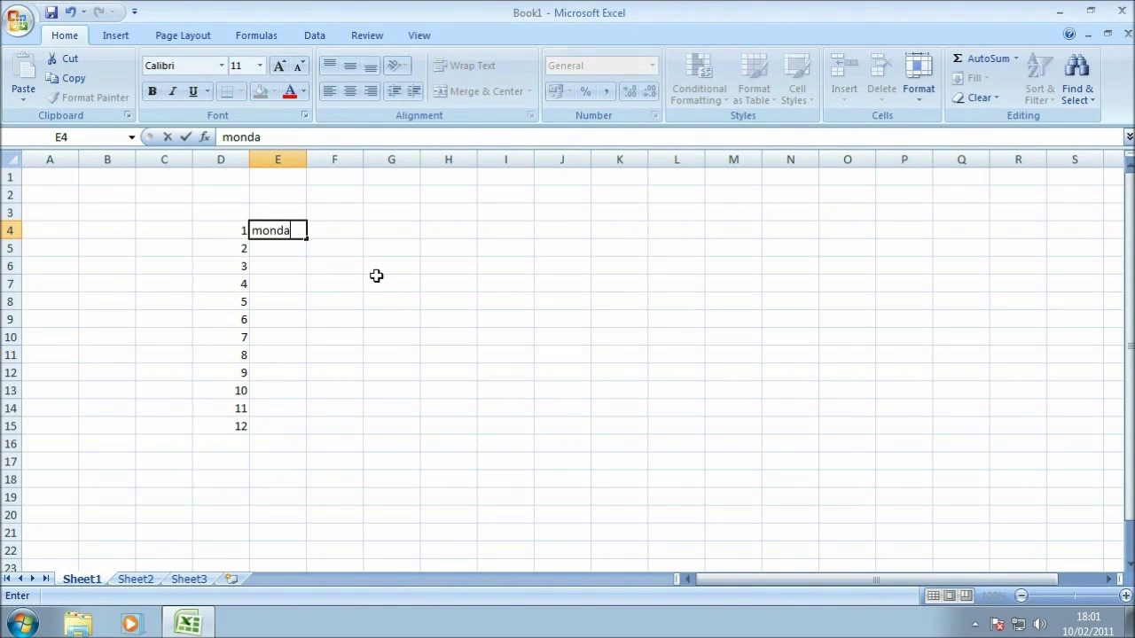
{"action": "type", "text": "y"}
{"action": "key", "text": "ctrl+Return"}
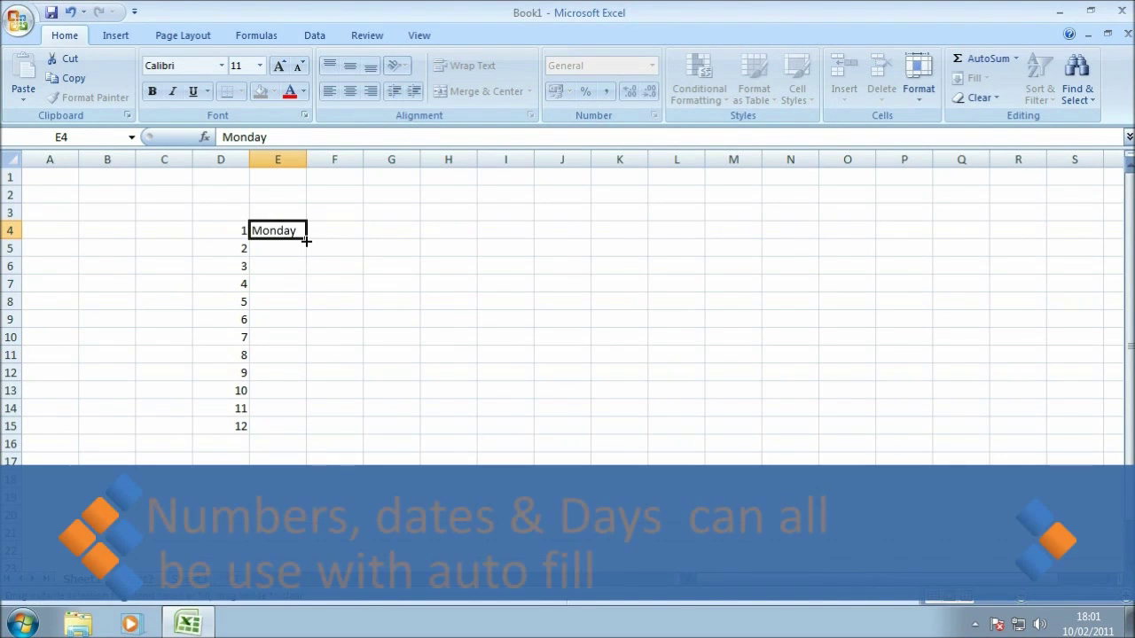
{"action": "left_click_drag", "start_coordinate": [305, 240], "coordinate": [293, 436]}
{"action": "double_click", "coordinate": [306, 159]}
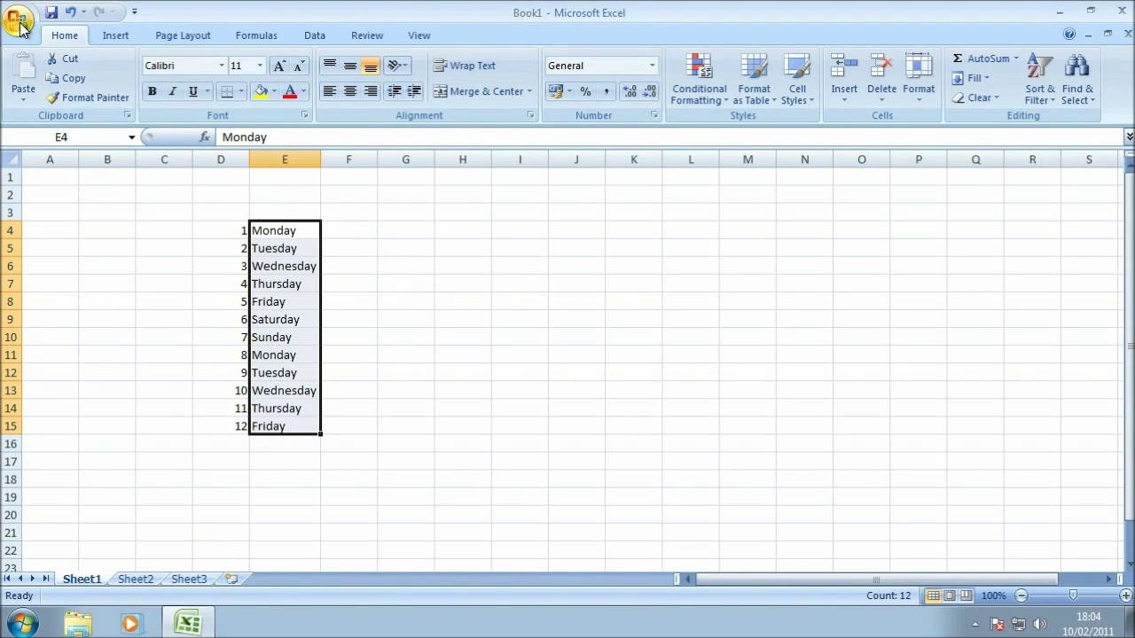
{"action": "left_click", "coordinate": [19, 23]}
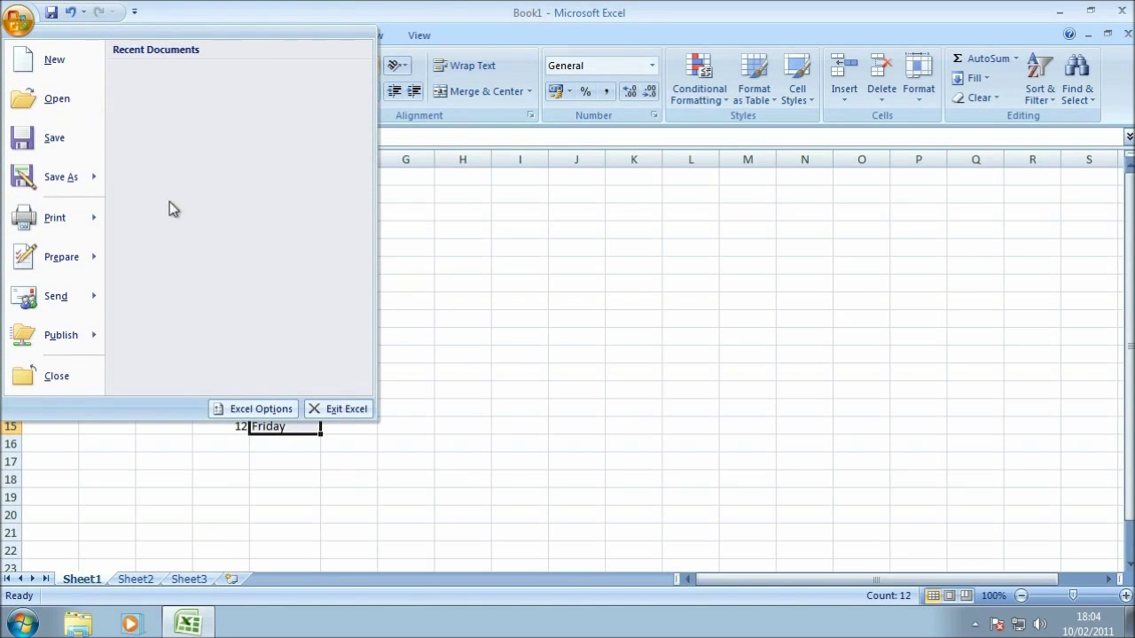
{"action": "left_click", "coordinate": [279, 409]}
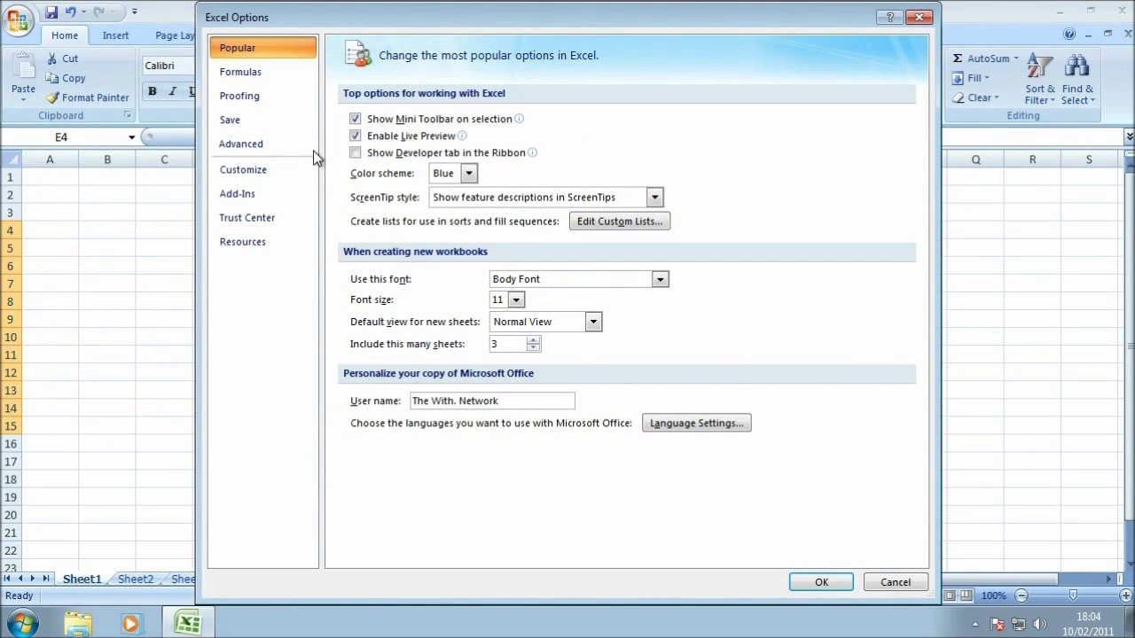
{"action": "left_click", "coordinate": [262, 145]}
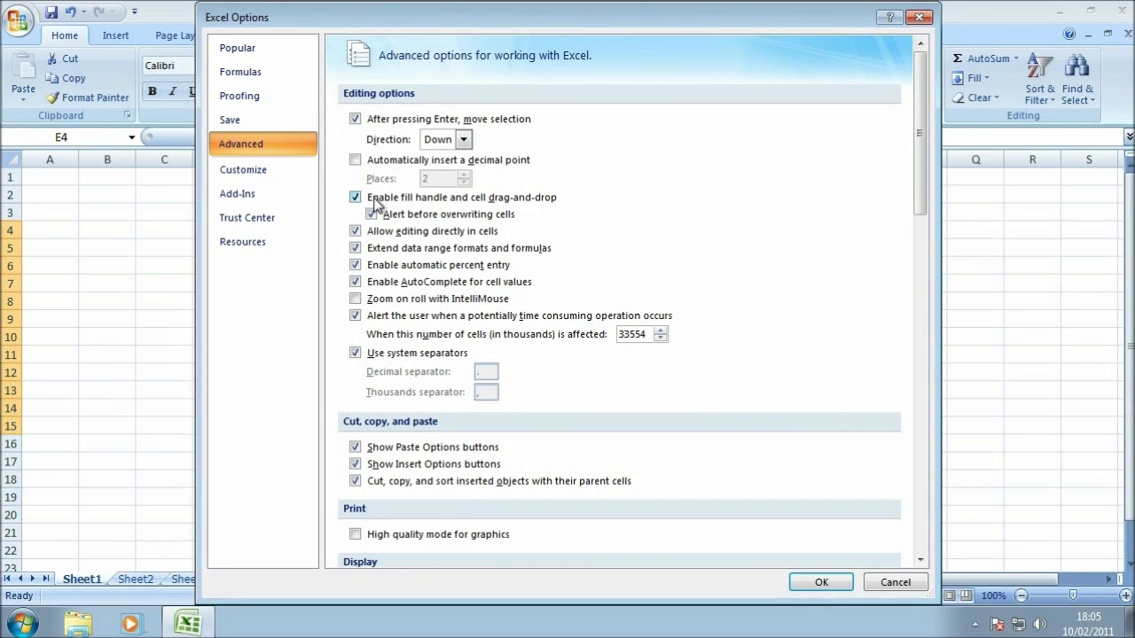
{"action": "left_click", "coordinate": [821, 583]}
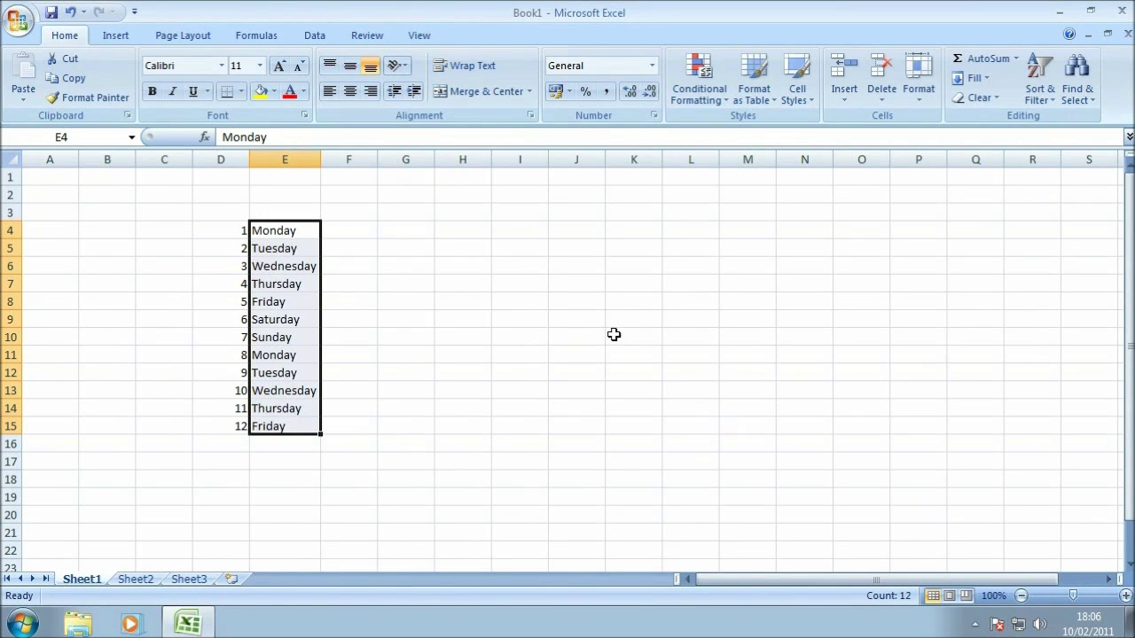
Enter £10 in G4 and fill it across to L4 as a £10–£15 series.
{"action": "left_click", "coordinate": [392, 231]}
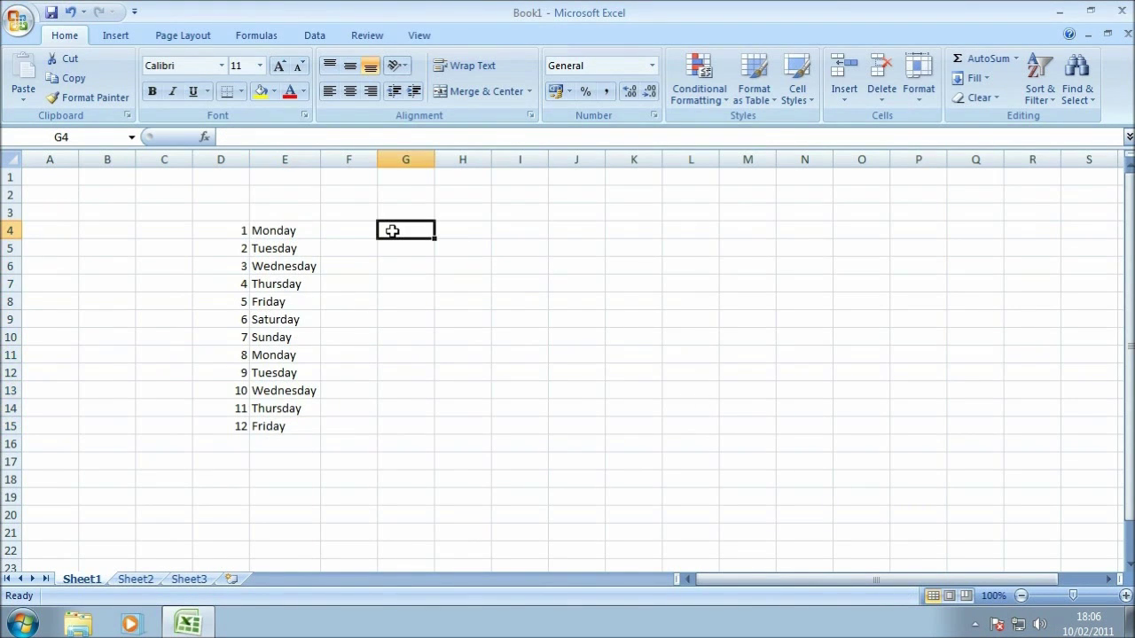
{"action": "type", "text": "£10"}
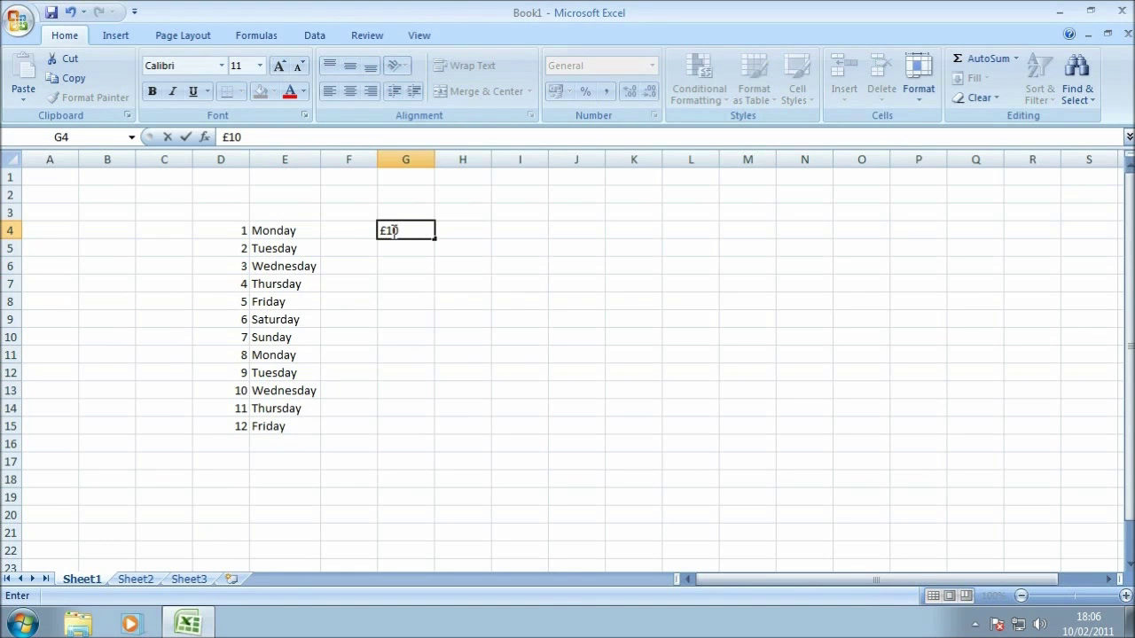
{"action": "key", "text": "Return"}
{"action": "left_click", "coordinate": [415, 236]}
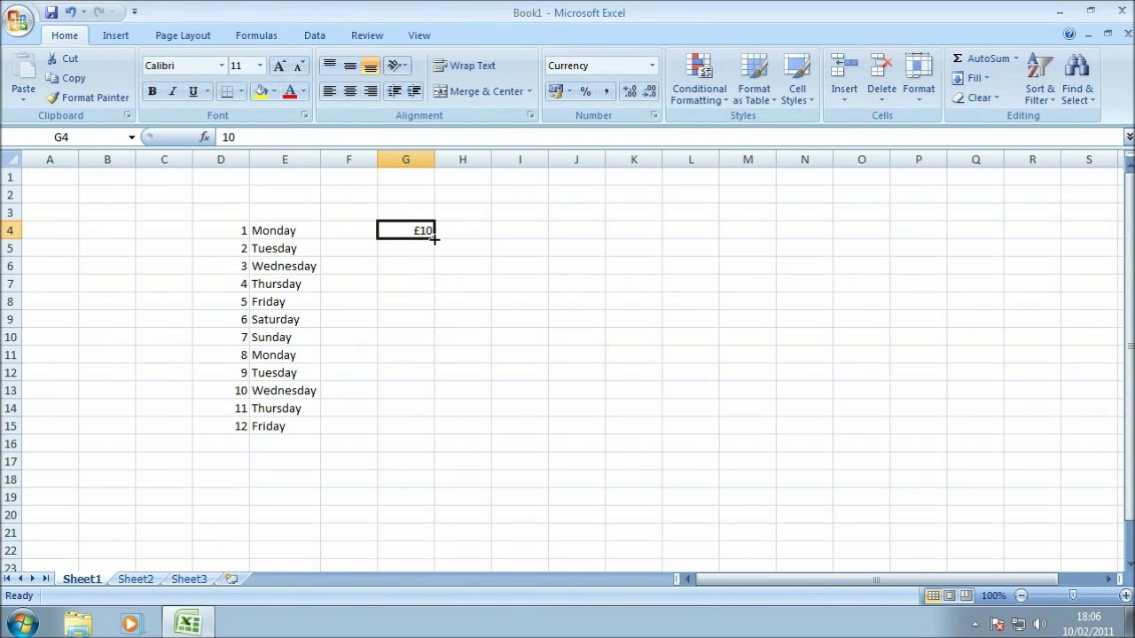
{"action": "left_click_drag", "start_coordinate": [434, 239], "coordinate": [730, 248]}
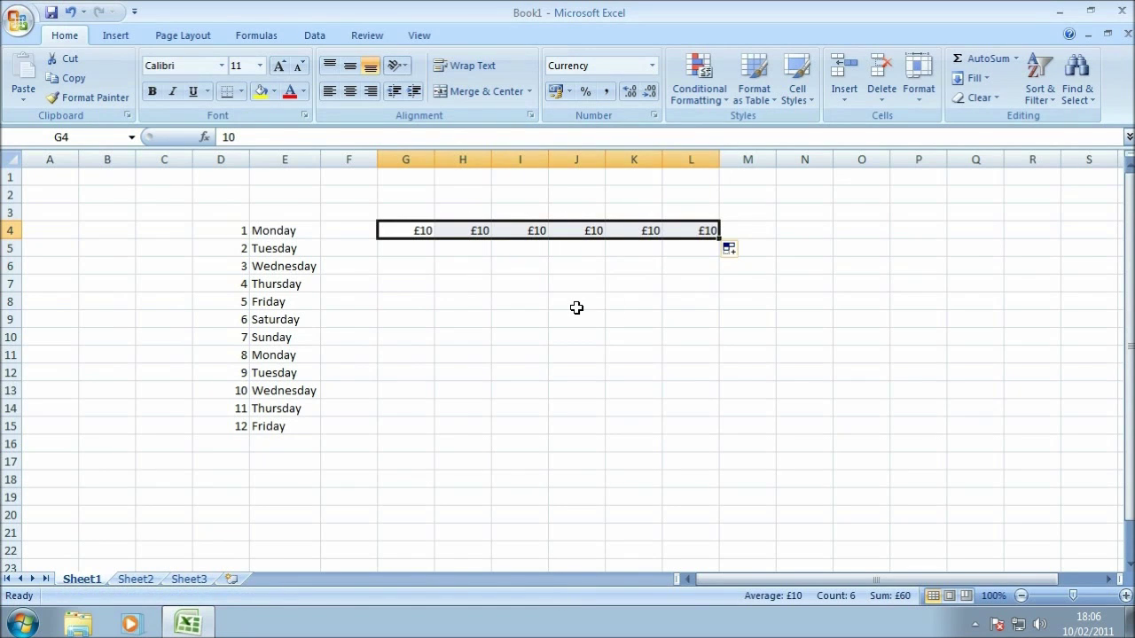
{"action": "left_click", "coordinate": [739, 250]}
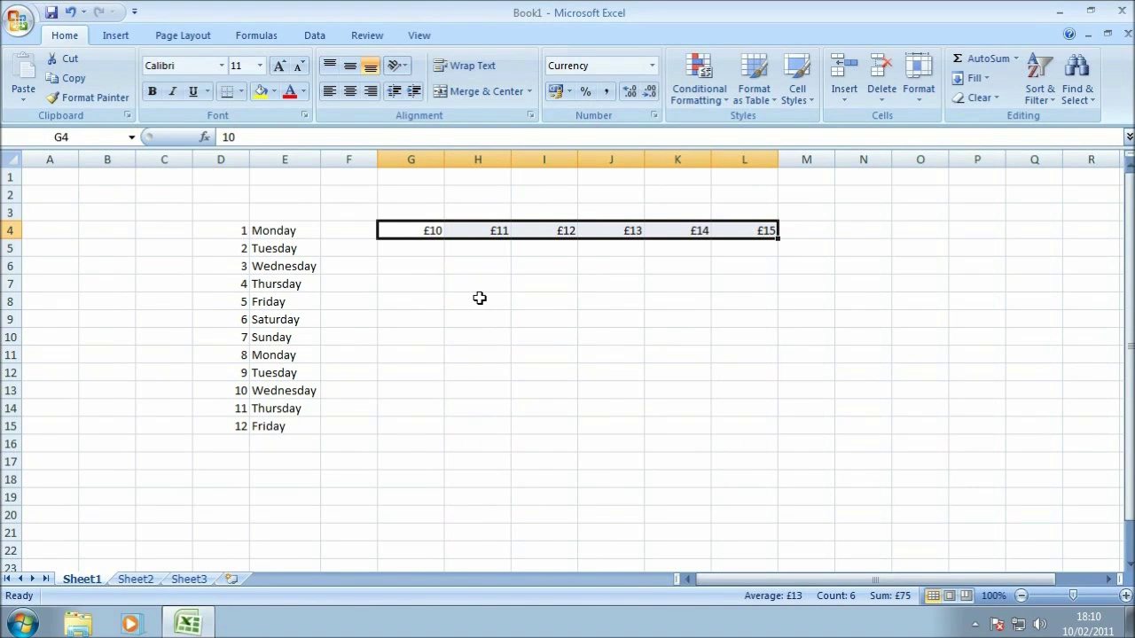
{"action": "left_click", "coordinate": [423, 281]}
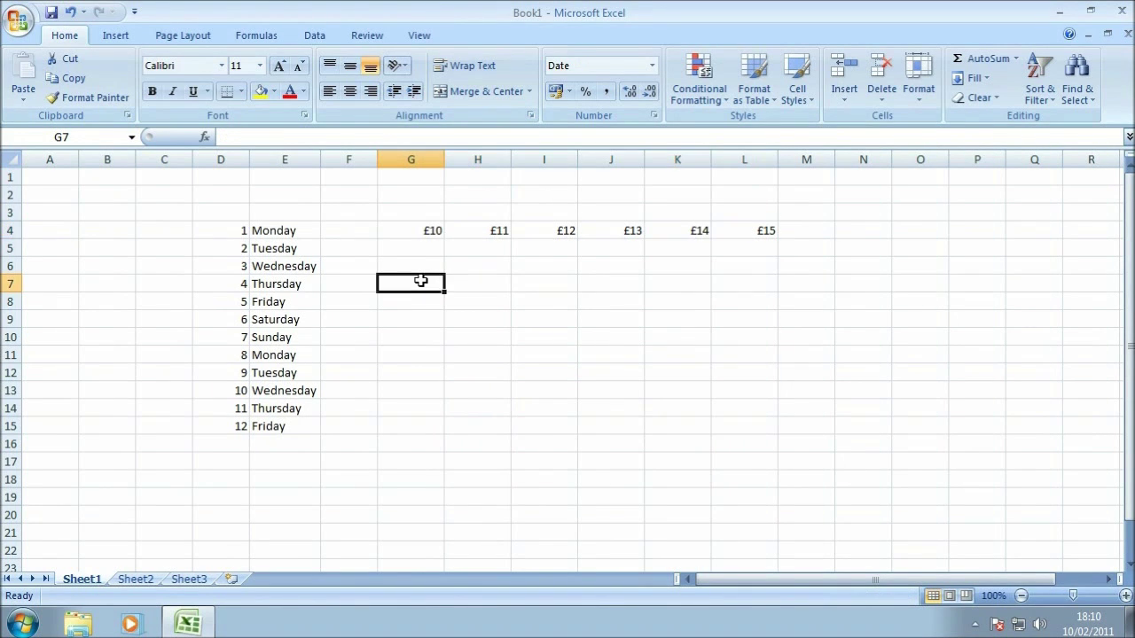
Enter 19/02/1900 in G7, fill down to G17, and compare Fill Days, Months and Years.
{"action": "type", "text": "19/0"}
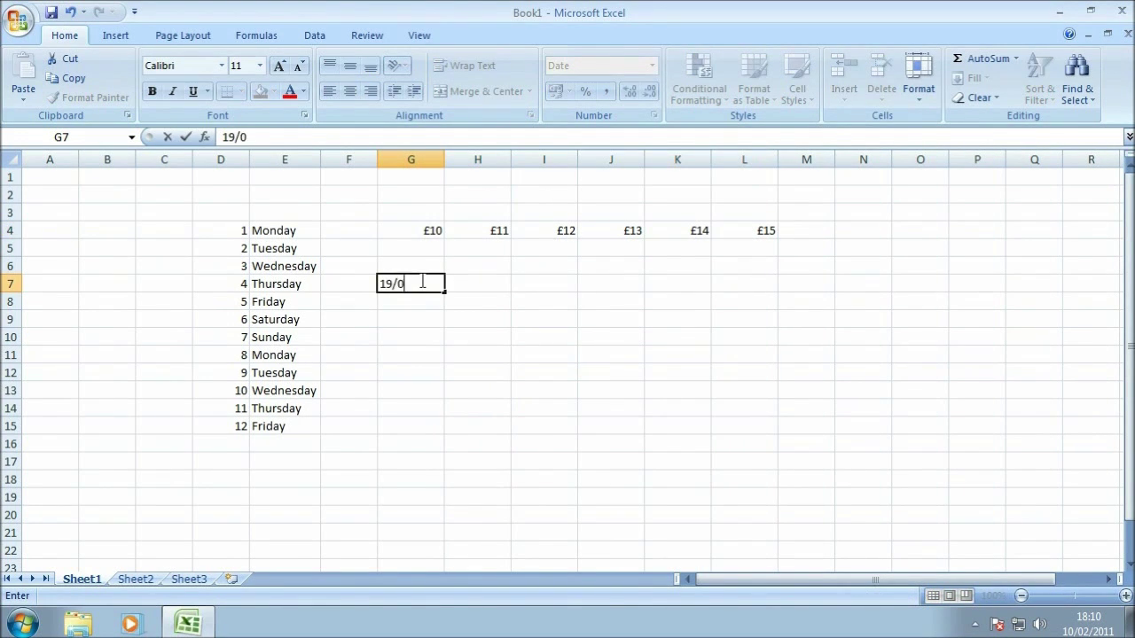
{"action": "type", "text": "2/1900"}
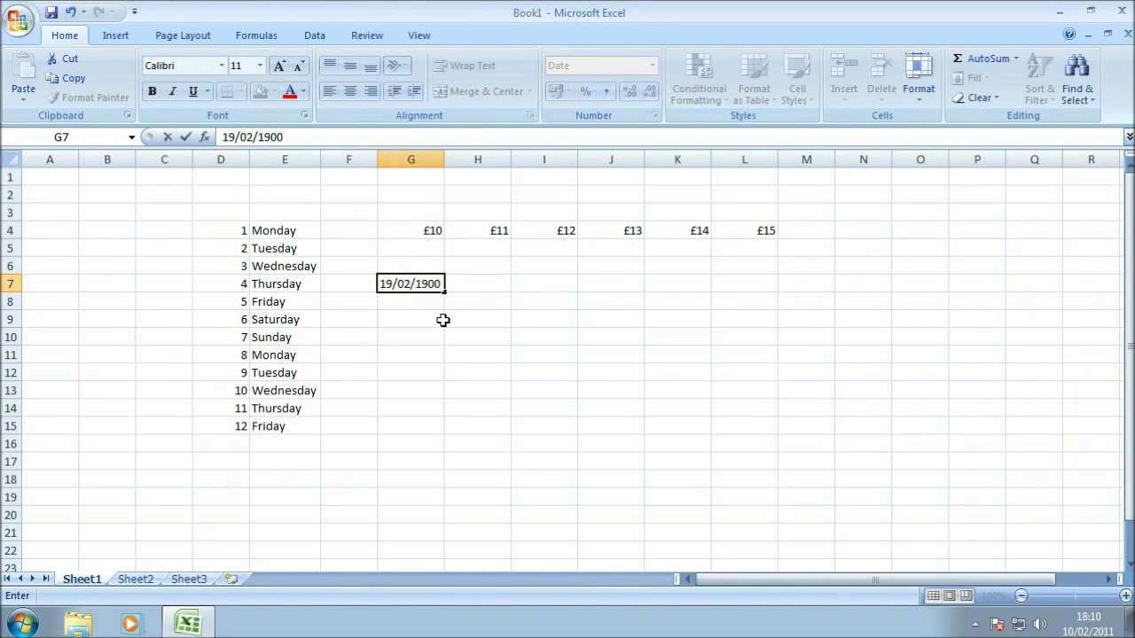
{"action": "left_click_drag", "start_coordinate": [445, 294], "coordinate": [453, 465]}
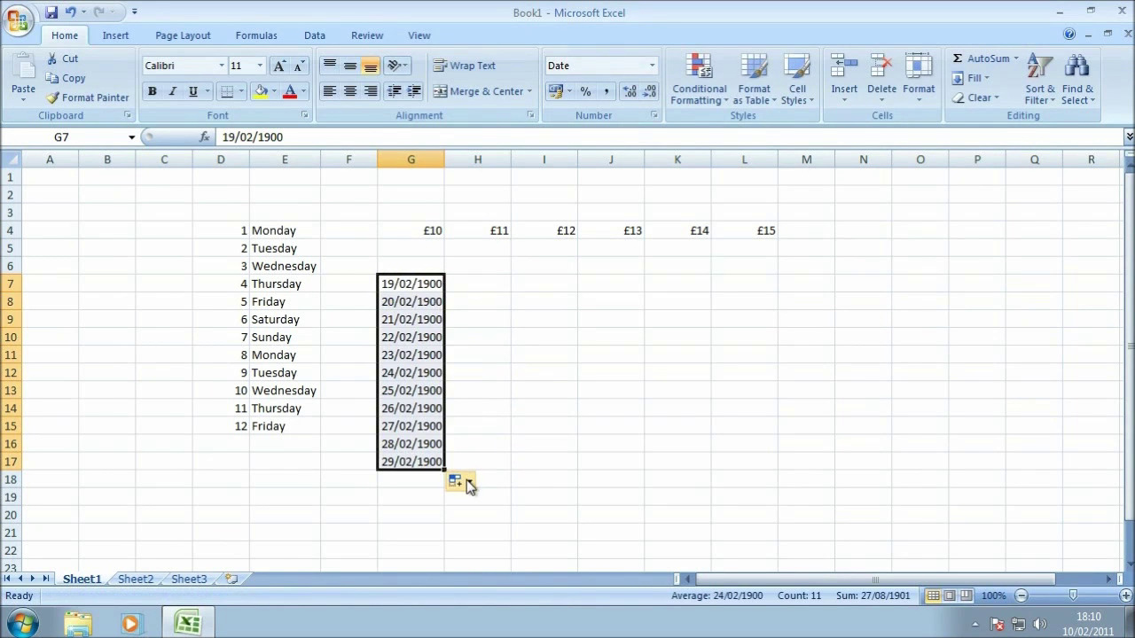
{"action": "left_click", "coordinate": [469, 482]}
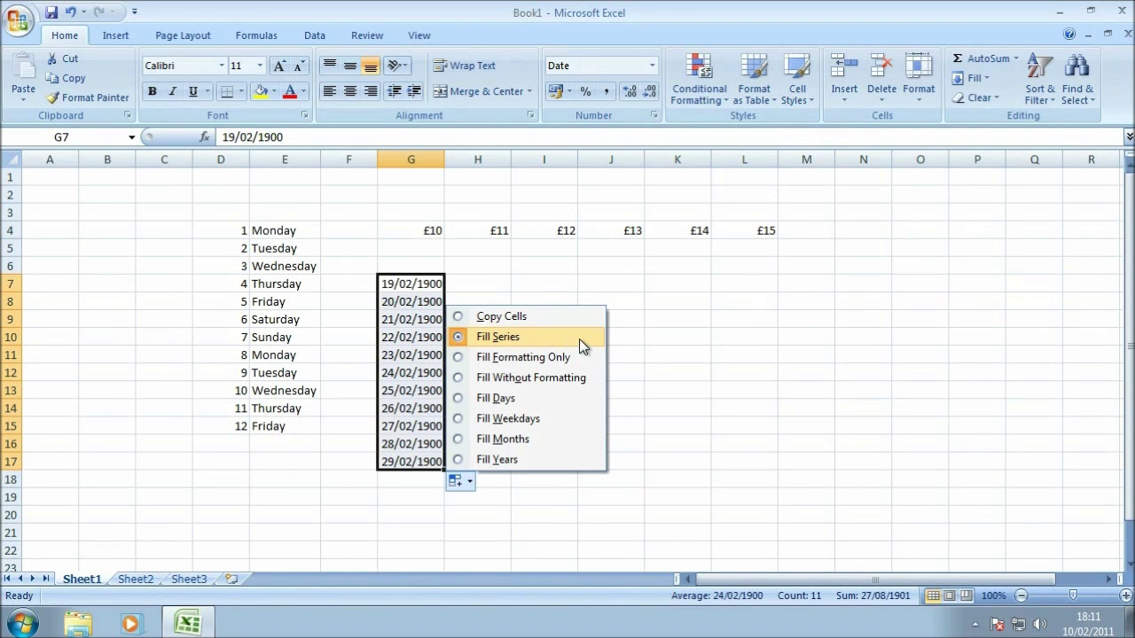
{"action": "left_click", "coordinate": [571, 397]}
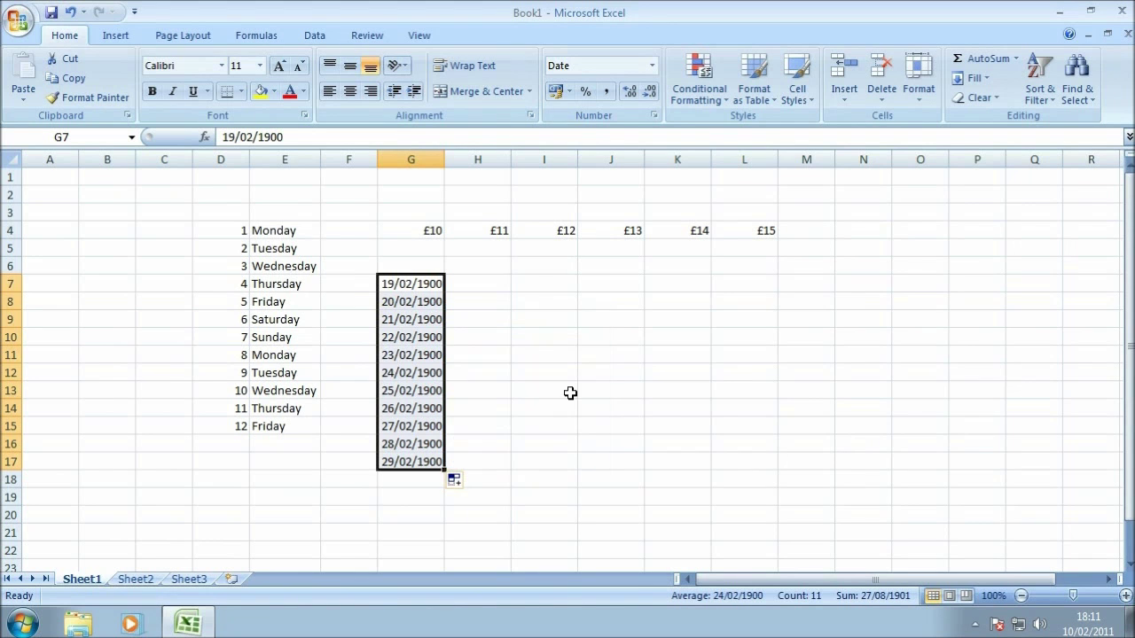
{"action": "left_click", "coordinate": [468, 482]}
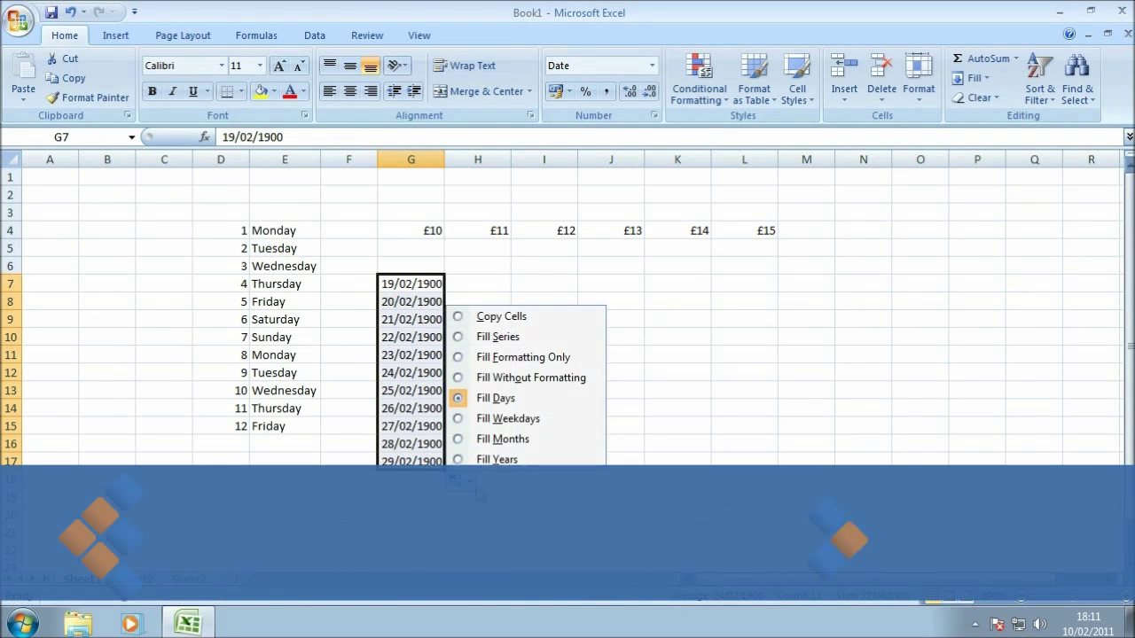
{"action": "left_click", "coordinate": [519, 438]}
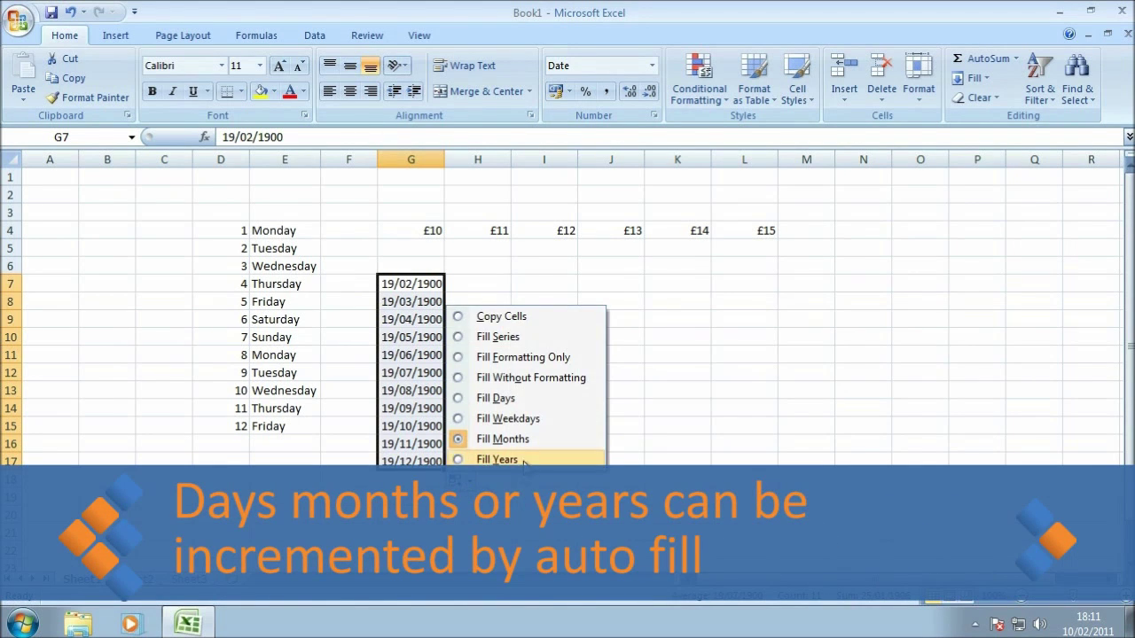
{"action": "left_click", "coordinate": [524, 456]}
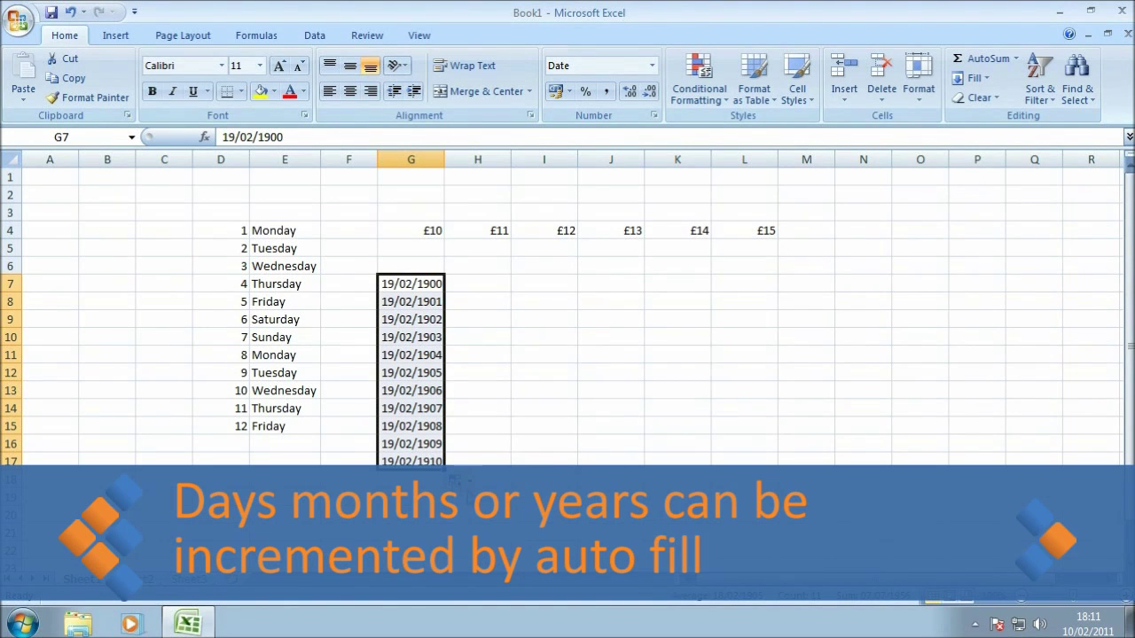
{"action": "left_click", "coordinate": [455, 481]}
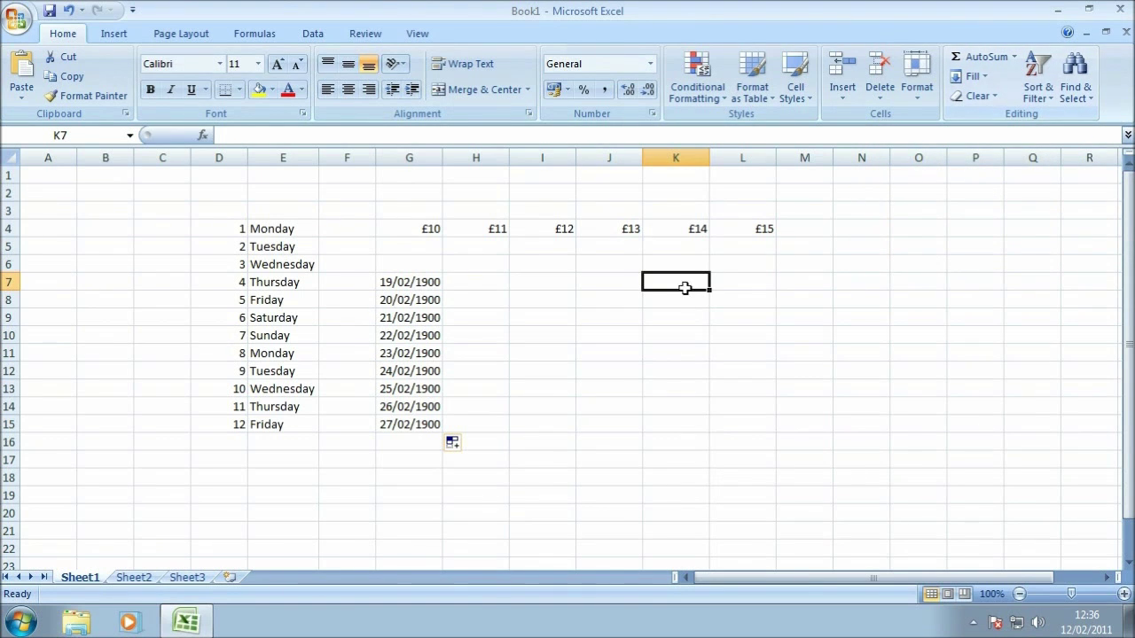
Enter 1 in K7 and use Fill Down to copy it through K14.
{"action": "type", "text": "1"}
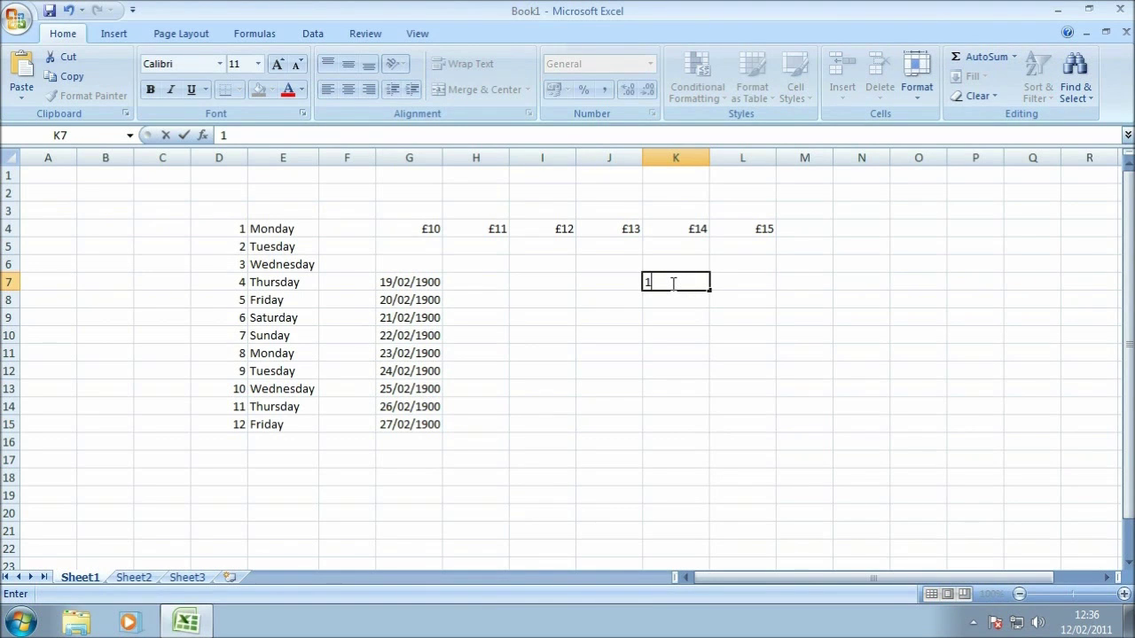
{"action": "left_click", "coordinate": [679, 331]}
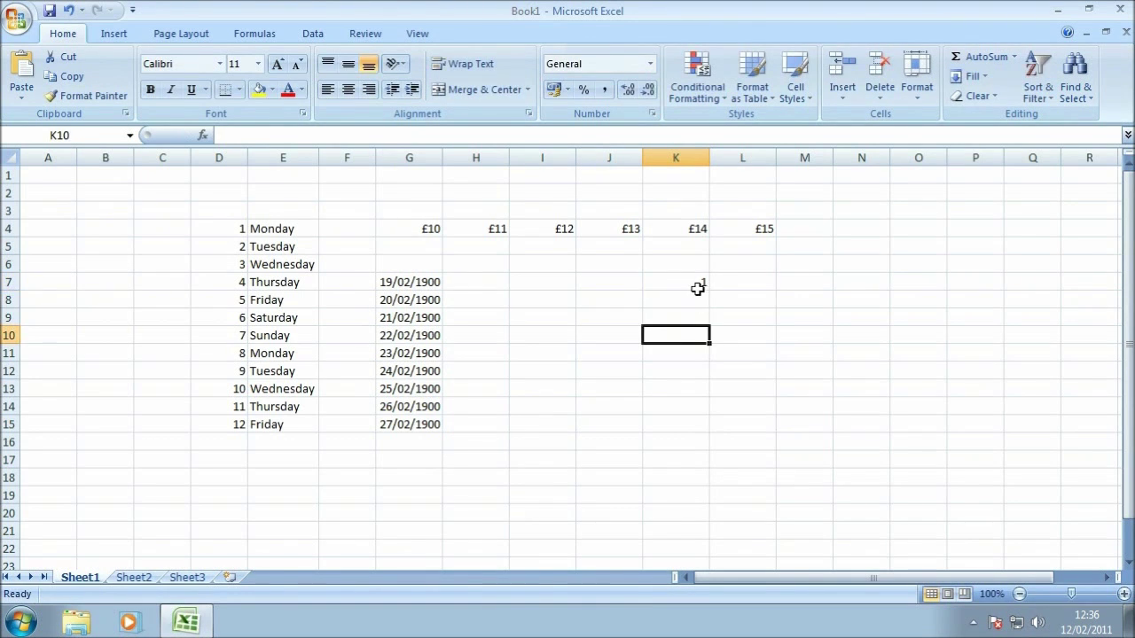
{"action": "left_click_drag", "start_coordinate": [683, 284], "coordinate": [679, 412]}
{"action": "left_click", "coordinate": [980, 78]}
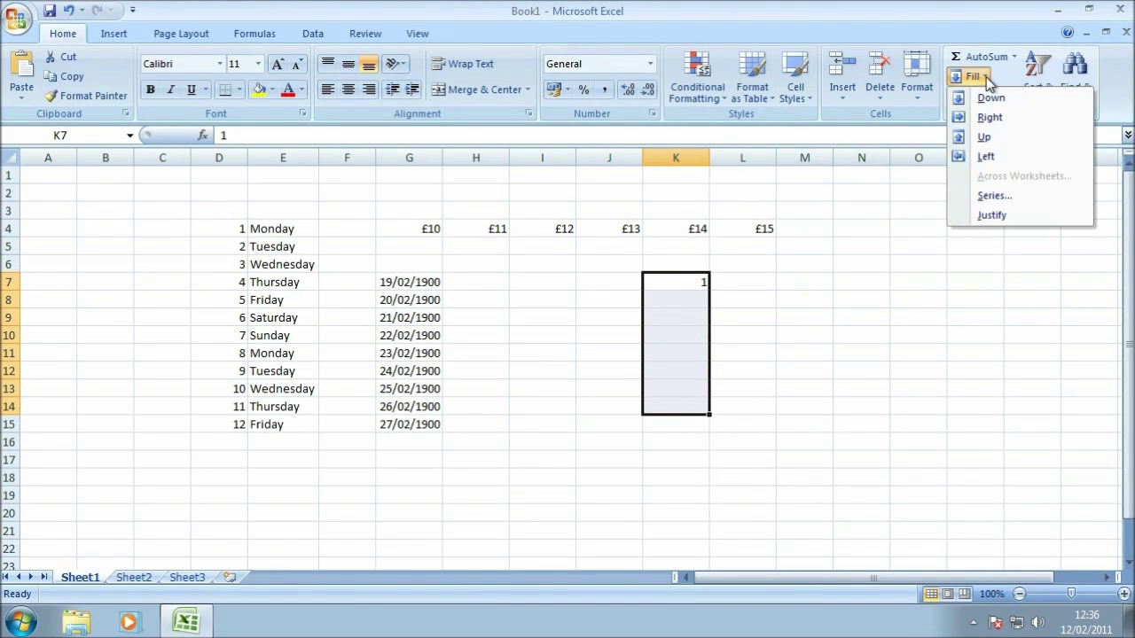
{"action": "left_click", "coordinate": [1040, 104]}
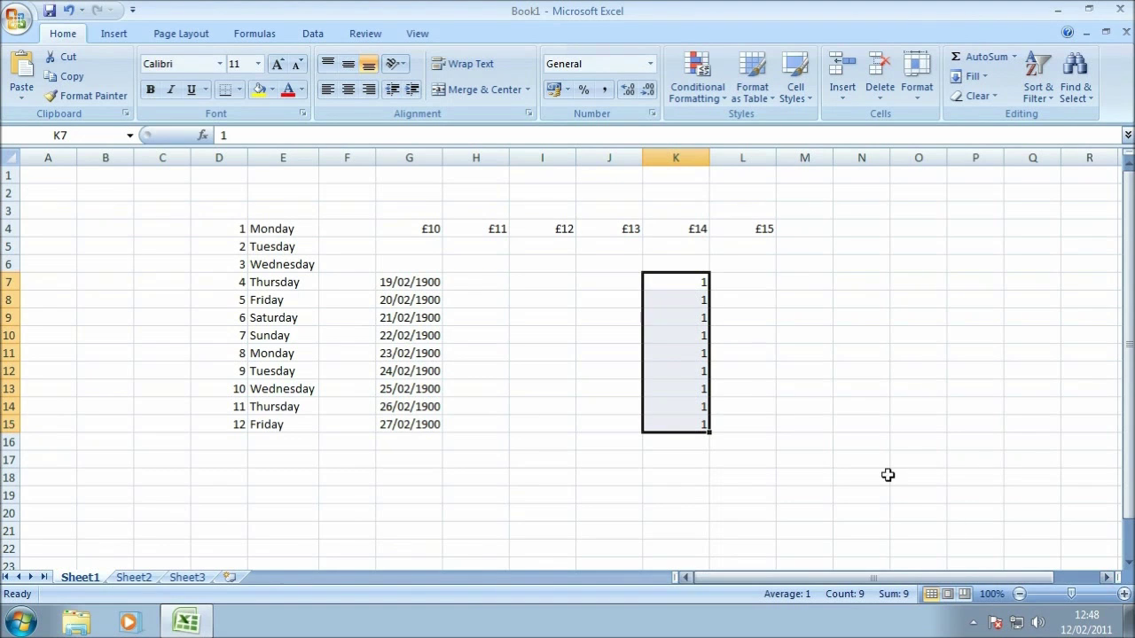
Clear the copied 1s from K8:K15.
{"action": "left_click", "coordinate": [685, 289]}
{"action": "left_click_drag", "start_coordinate": [668, 298], "coordinate": [677, 423]}
{"action": "key", "text": "Delete"}
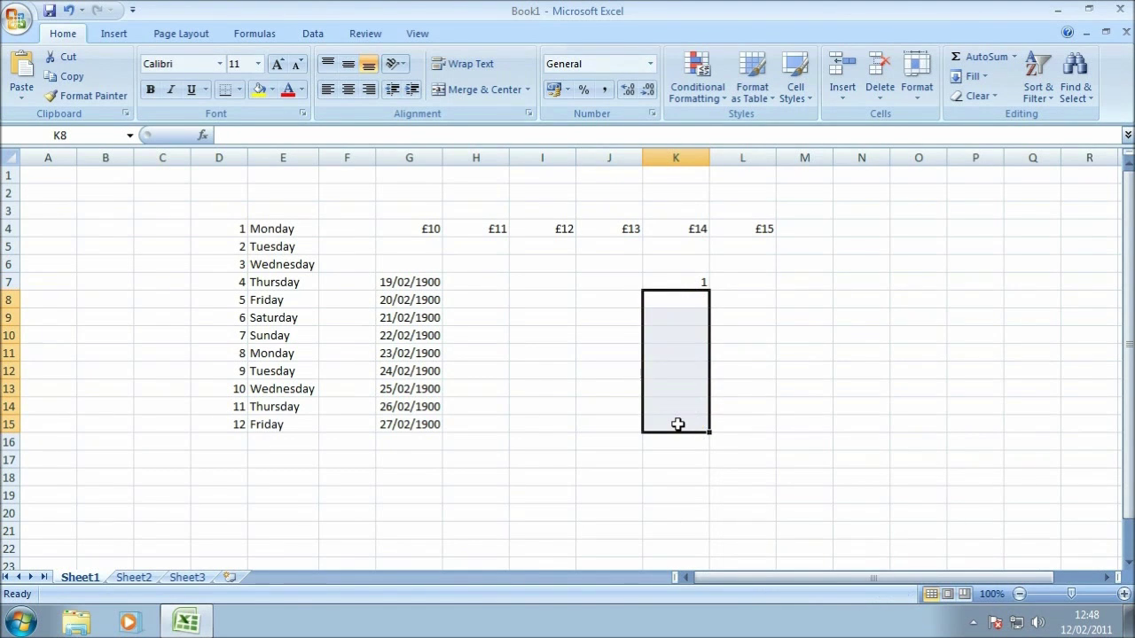
{"action": "left_click", "coordinate": [784, 368]}
Open the Series dialog for K7 with the series set to run in columns.
{"action": "left_click", "coordinate": [671, 288]}
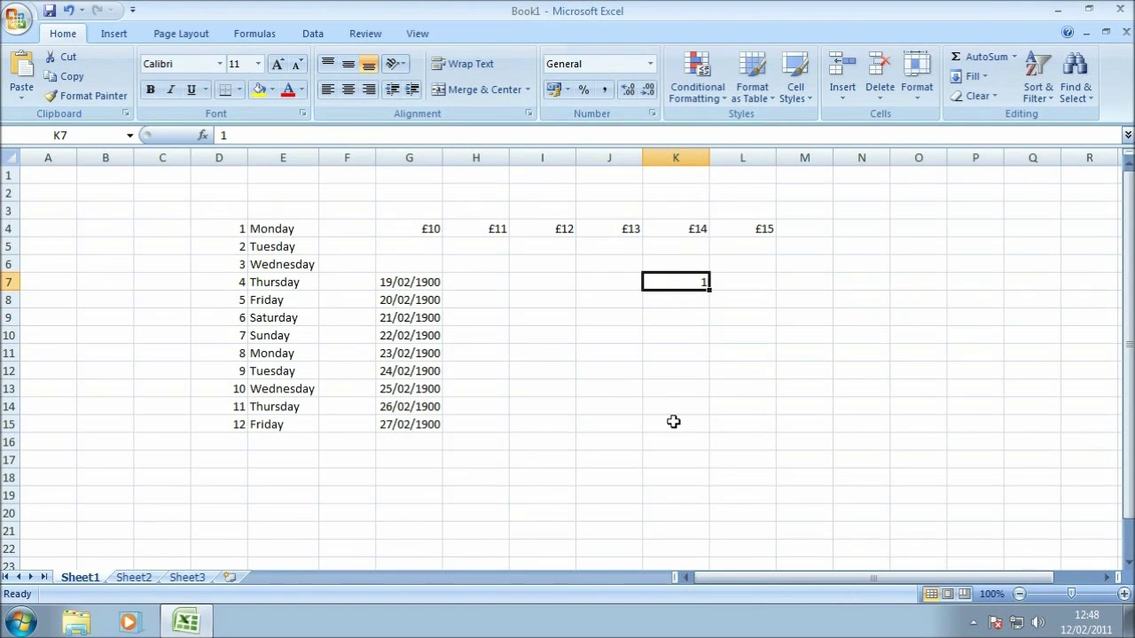
{"action": "left_click", "coordinate": [984, 77]}
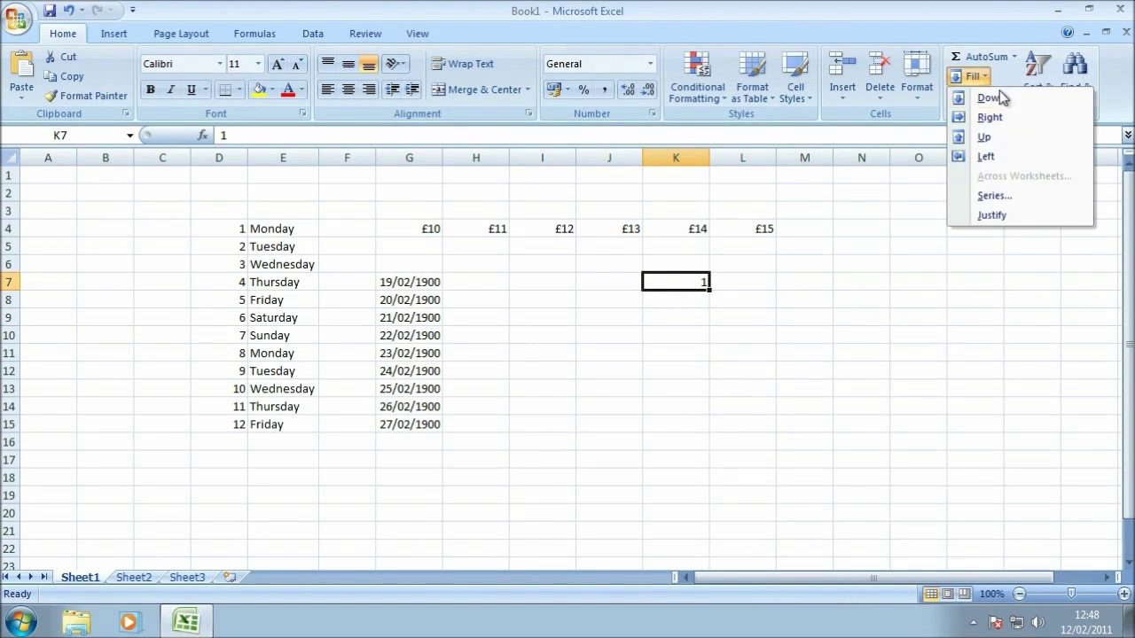
{"action": "left_click", "coordinate": [1058, 196]}
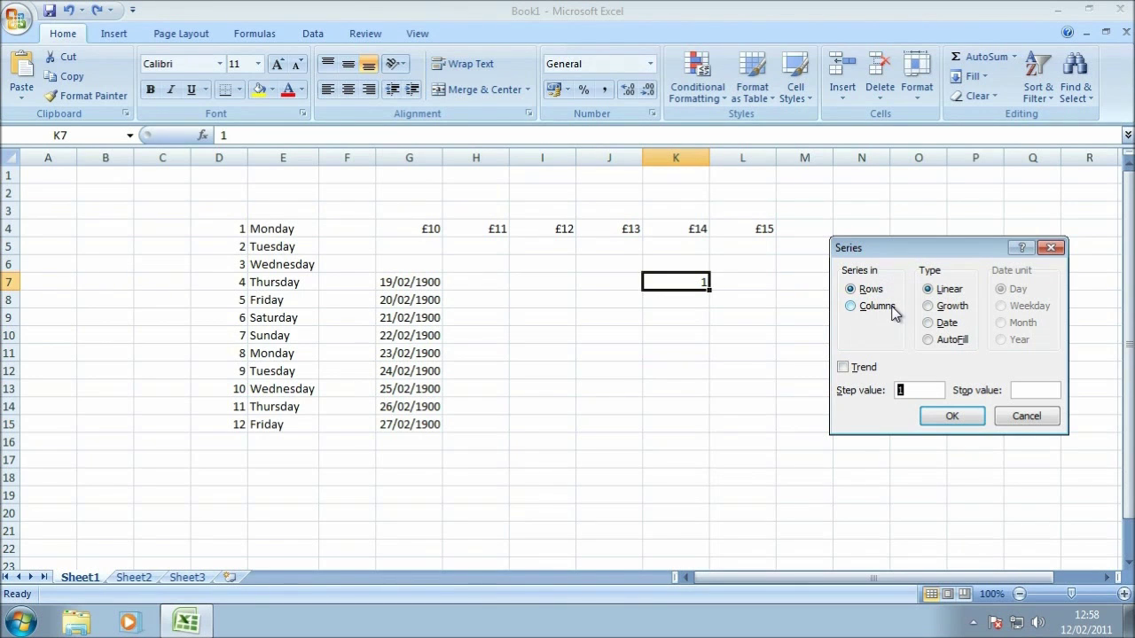
{"action": "left_click", "coordinate": [851, 306]}
Create a linear series with step 2 and stop 11 from K7.
{"action": "left_click_drag", "start_coordinate": [921, 387], "coordinate": [887, 404]}
{"action": "type", "text": "2"}
{"action": "left_click", "coordinate": [1041, 389]}
{"action": "type", "text": "11"}
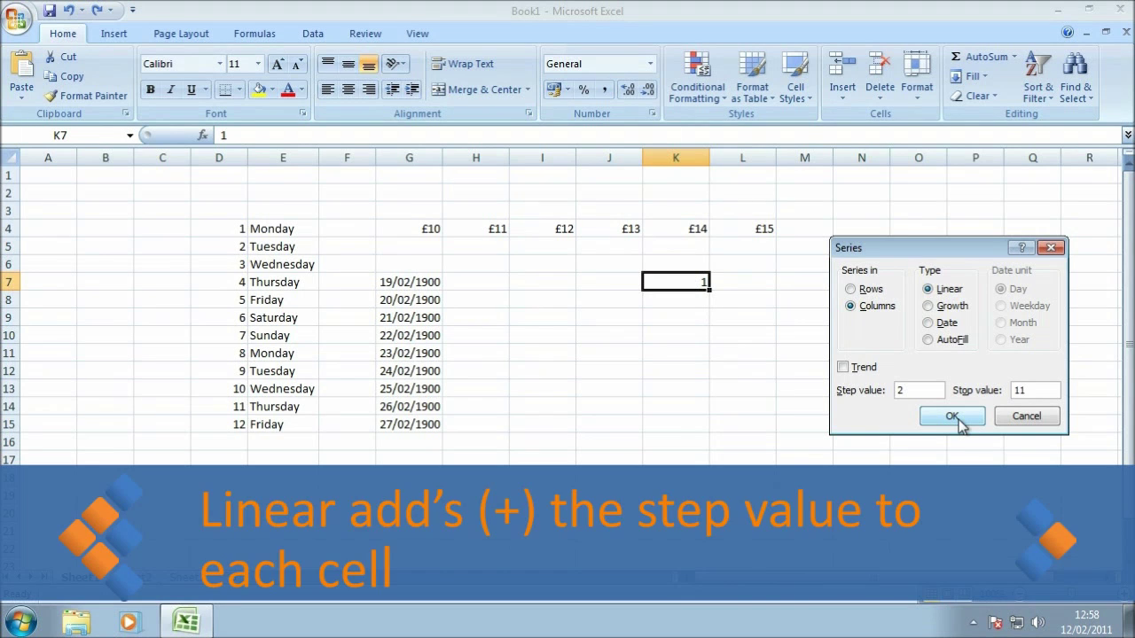
{"action": "left_click", "coordinate": [951, 417]}
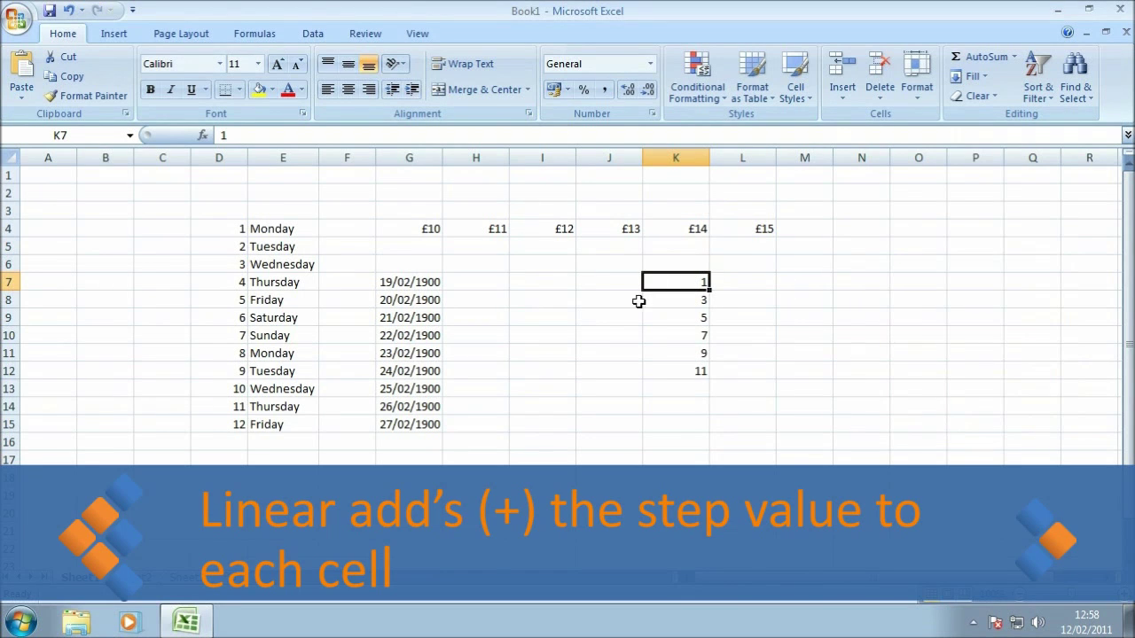
Delete the generated values in K8:K12.
{"action": "left_click", "coordinate": [679, 371]}
{"action": "left_click_drag", "start_coordinate": [664, 369], "coordinate": [677, 307]}
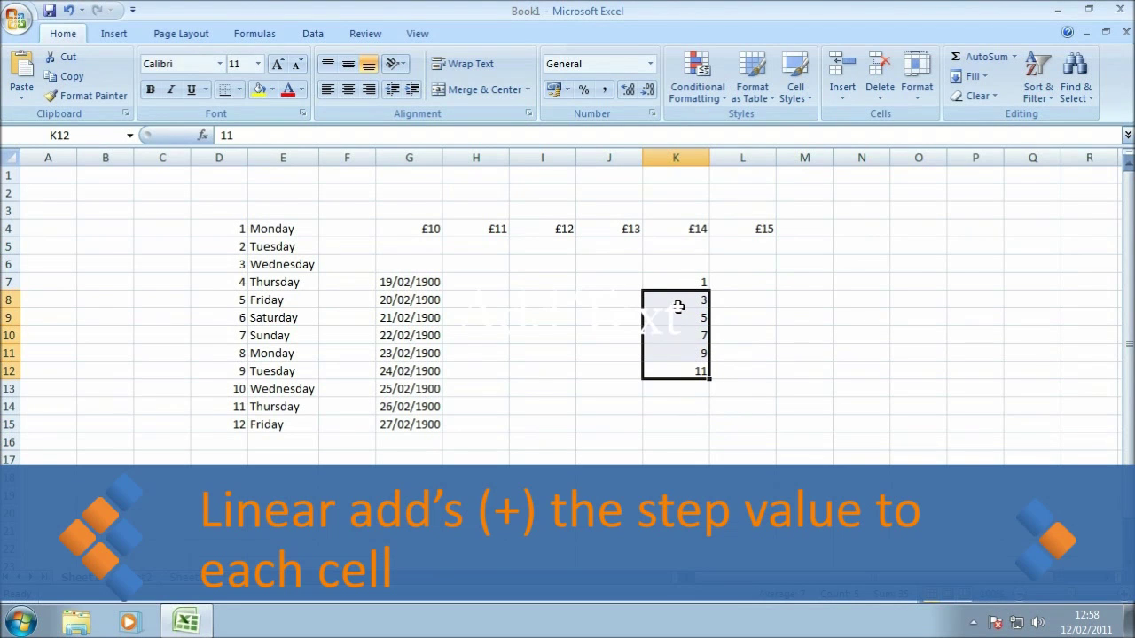
{"action": "key", "text": "Delete"}
From K7, create a column growth series with step 5 and stop value 900.
{"action": "left_click", "coordinate": [690, 282]}
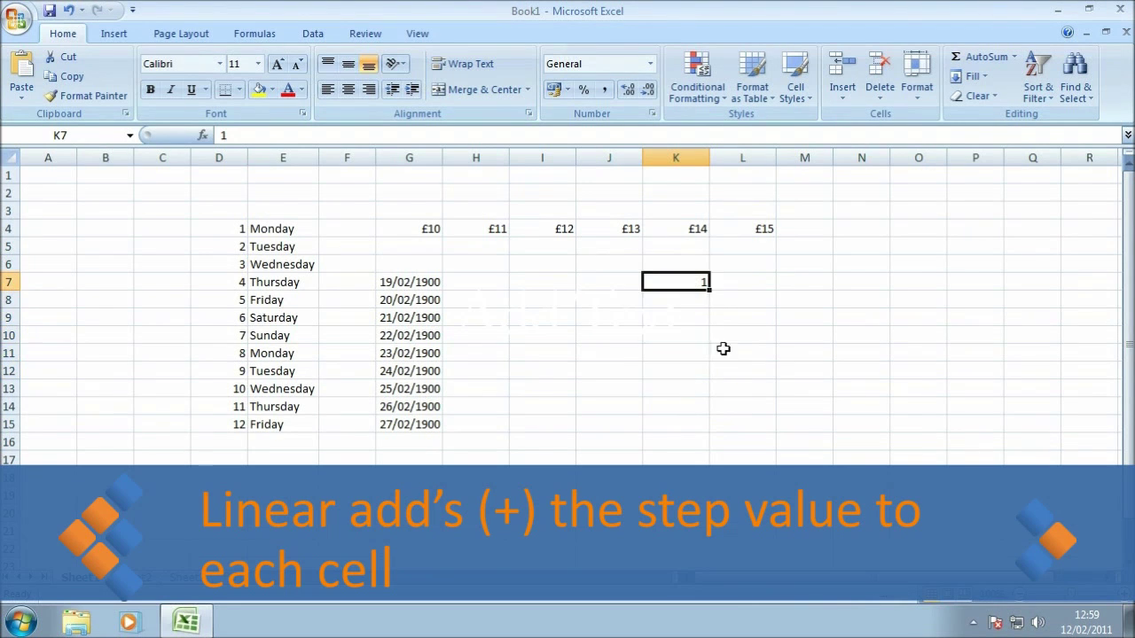
{"action": "left_click", "coordinate": [973, 76]}
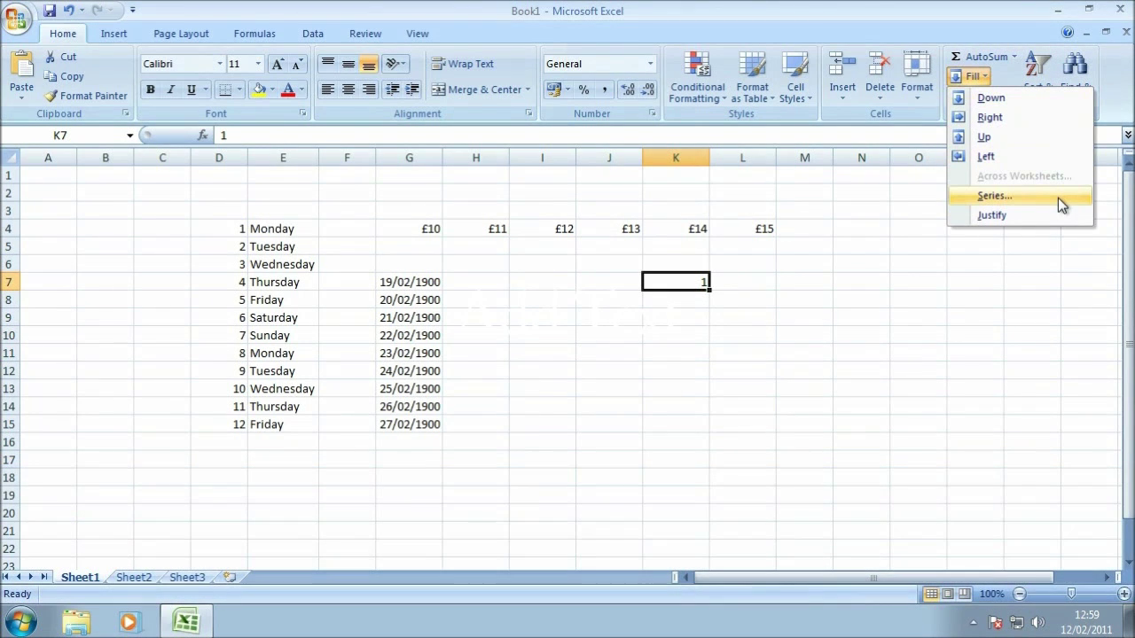
{"action": "left_click", "coordinate": [1057, 197]}
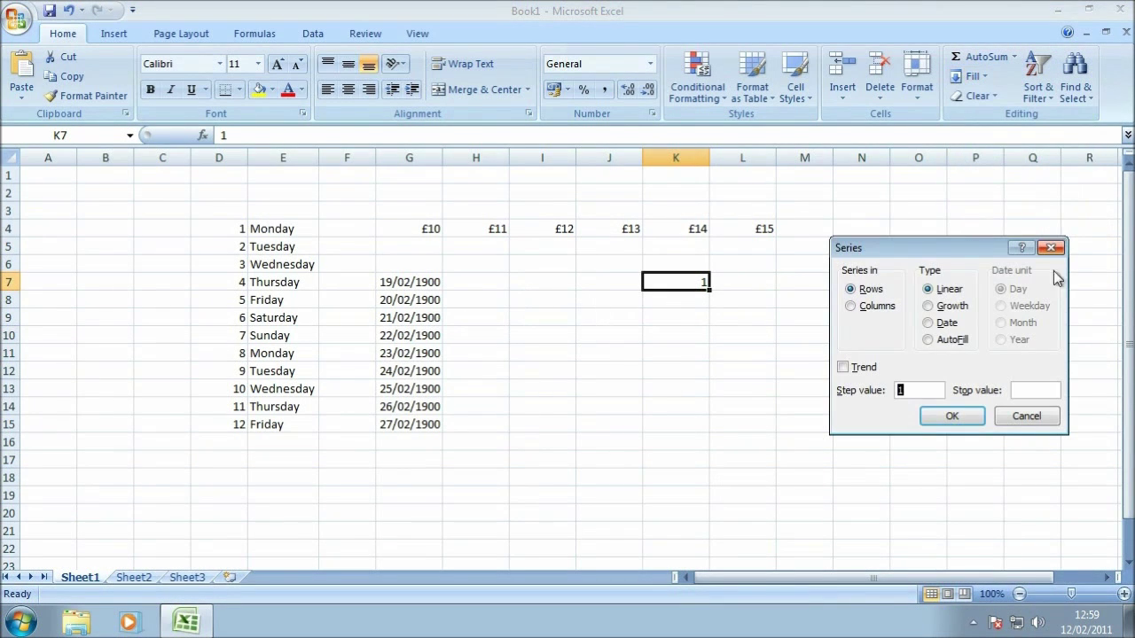
{"action": "left_click", "coordinate": [853, 307]}
{"action": "left_click", "coordinate": [960, 308]}
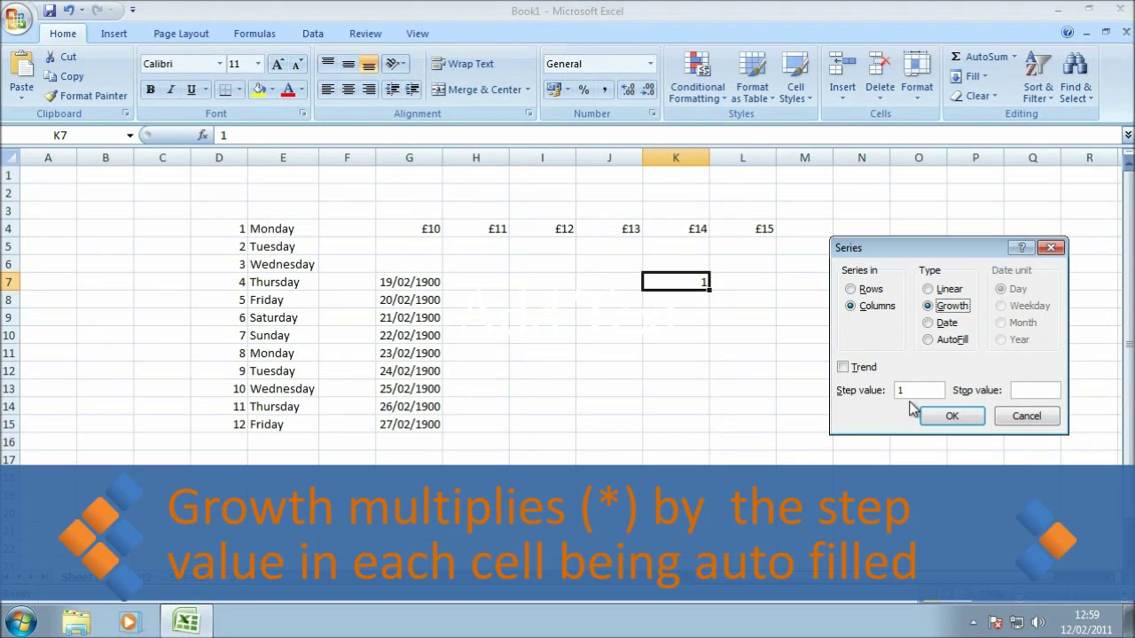
{"action": "left_click", "coordinate": [962, 341]}
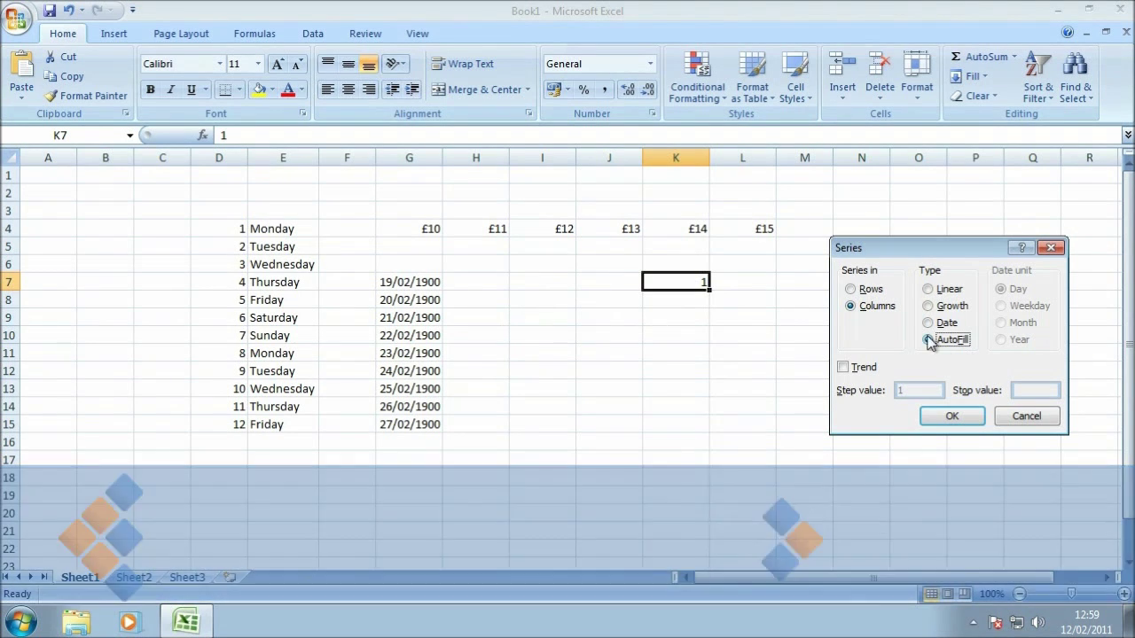
{"action": "left_click", "coordinate": [940, 308]}
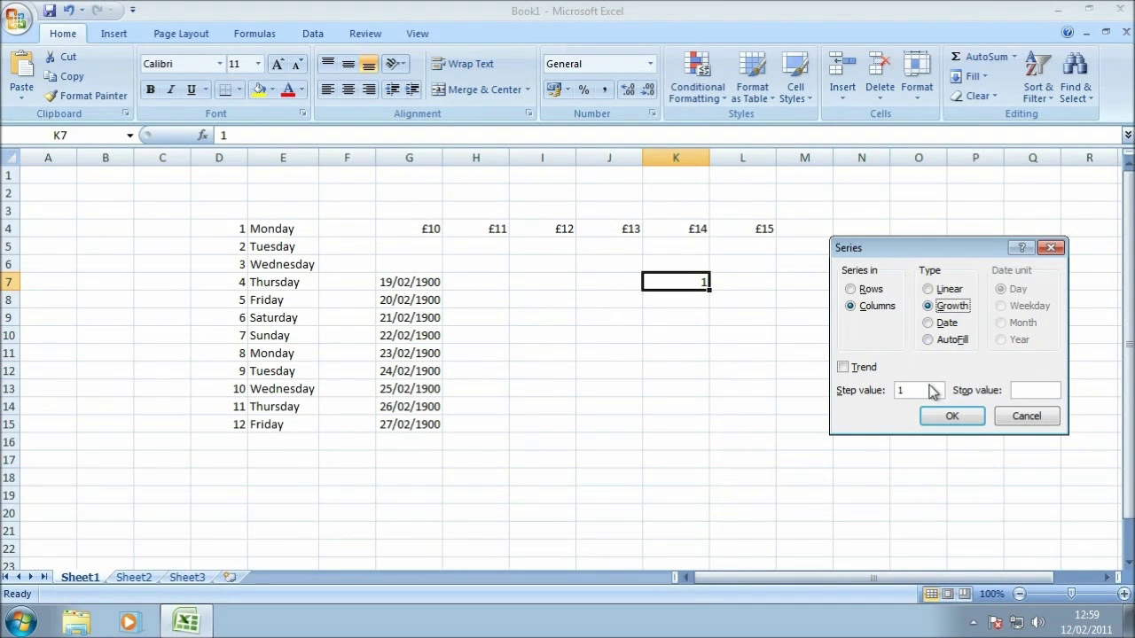
{"action": "left_click_drag", "start_coordinate": [919, 391], "coordinate": [896, 390]}
{"action": "type", "text": "5"}
{"action": "left_click", "coordinate": [1038, 393]}
{"action": "type", "text": "900"}
{"action": "left_click", "coordinate": [954, 413]}
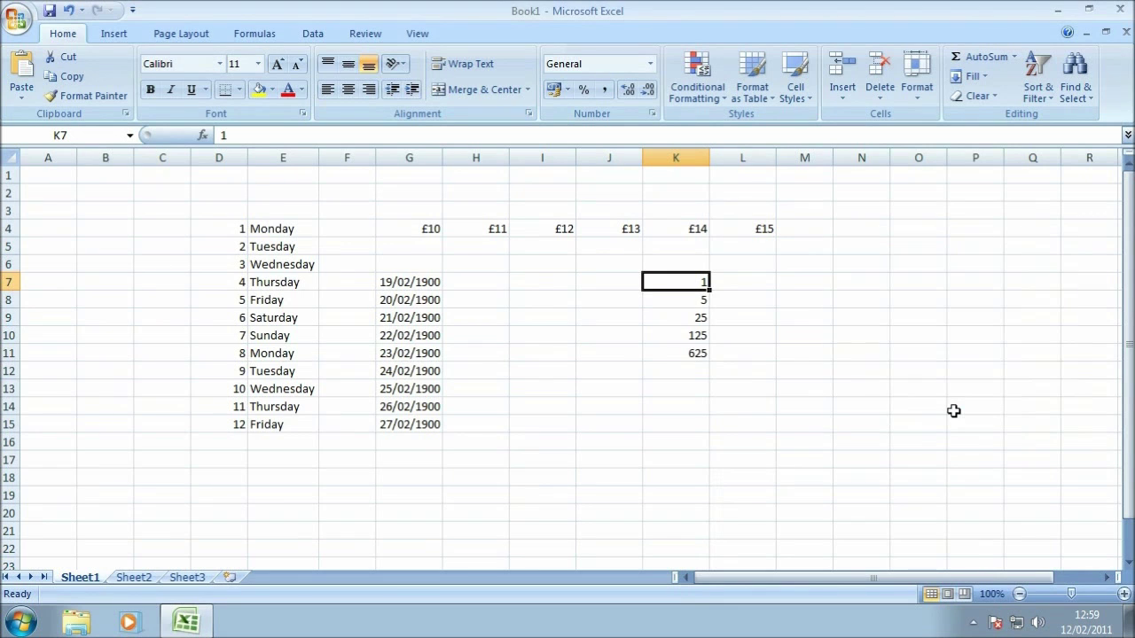